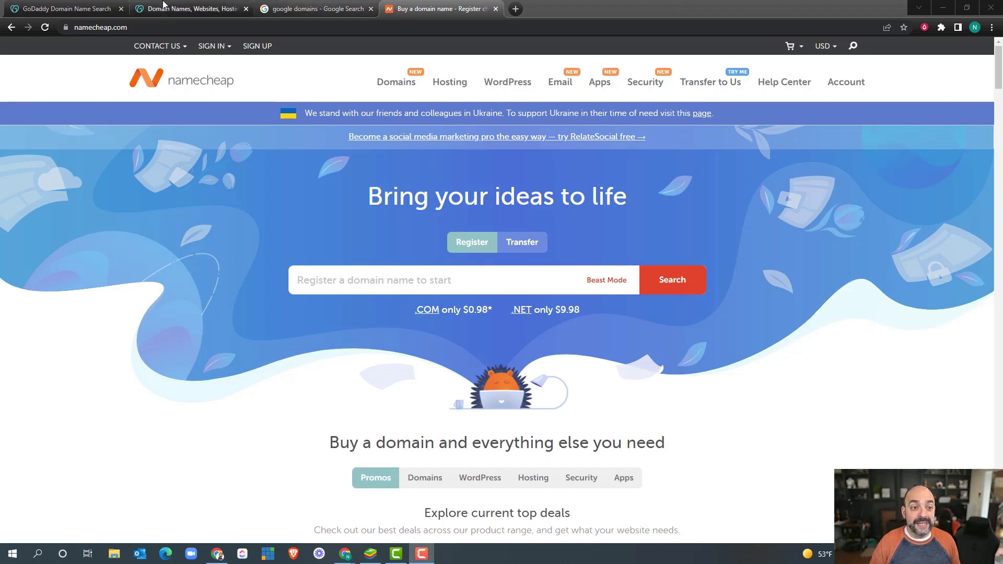
Step: Open the Google Domains official site from the search results, then switch back to the GoDaddy homepage
click(188, 9)
click(294, 9)
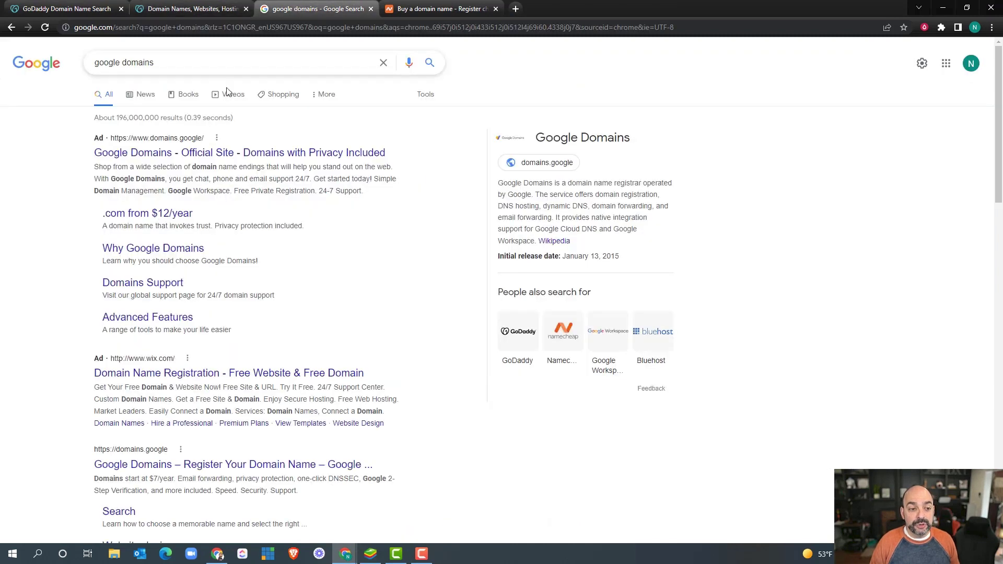
click(198, 153)
click(442, 9)
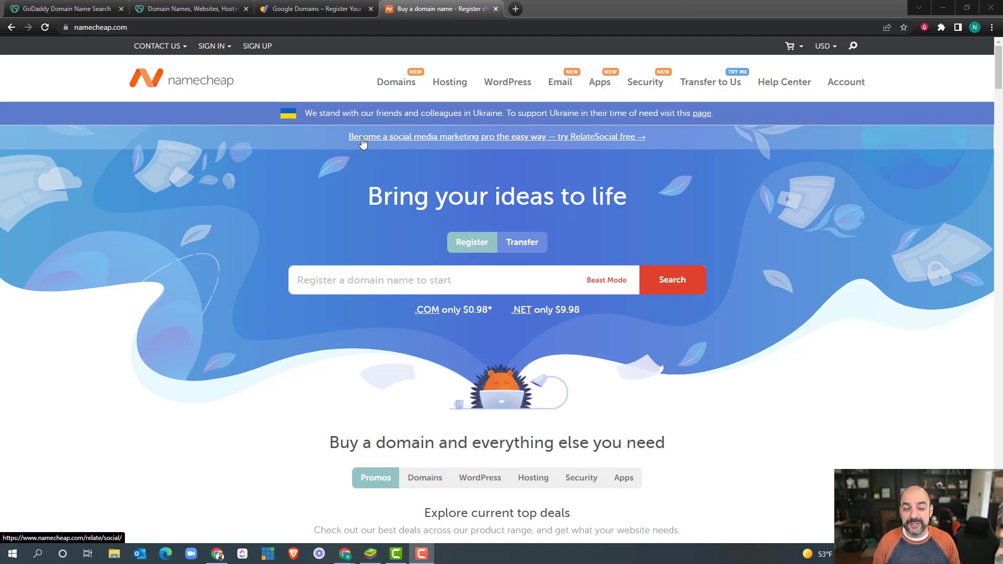
key(ctrl+1)
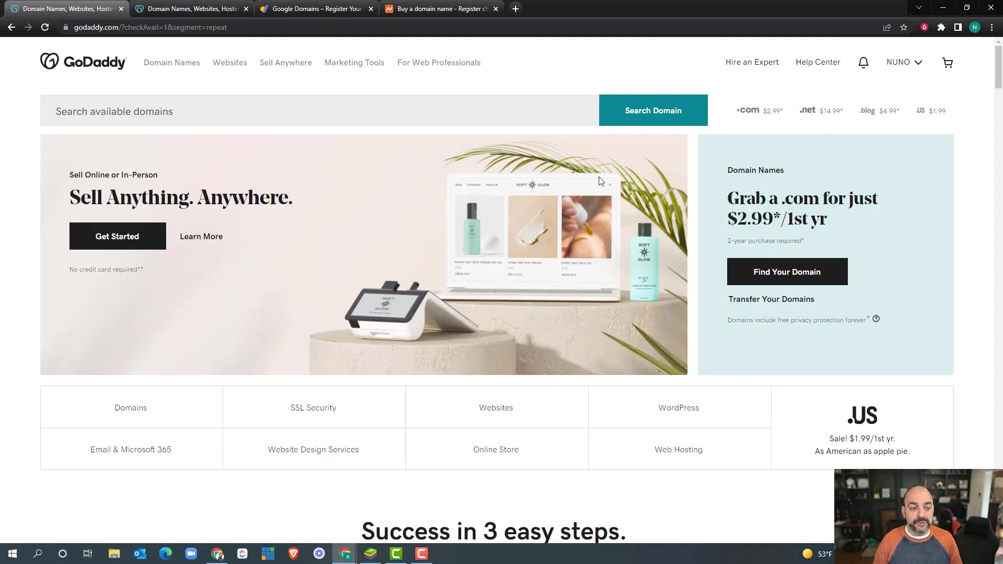
Step: Search GoDaddy for 'rammedia': rammedia.com is taken, rammedia.info is available at $1.99
click(159, 107)
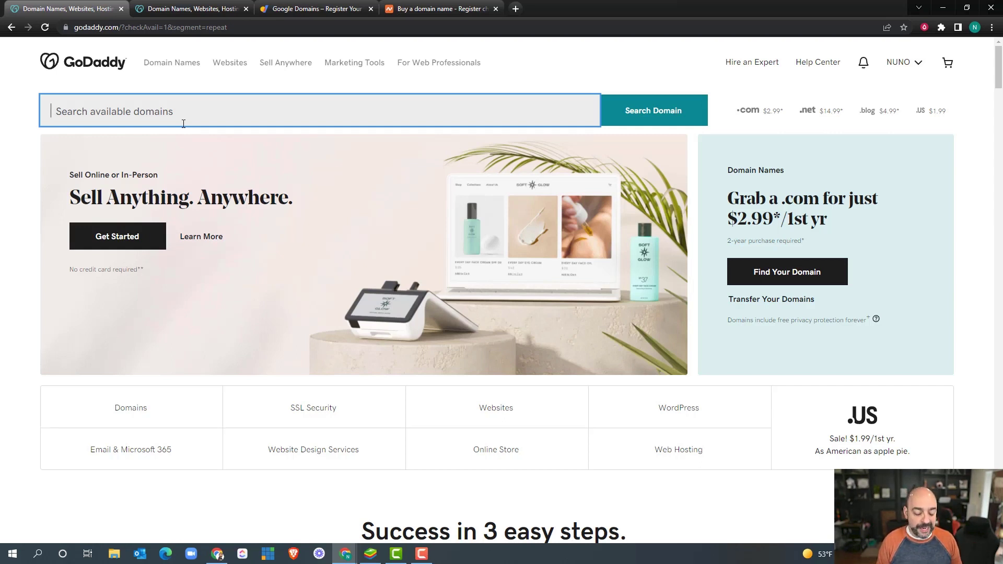
text(rammedia)
key(Return)
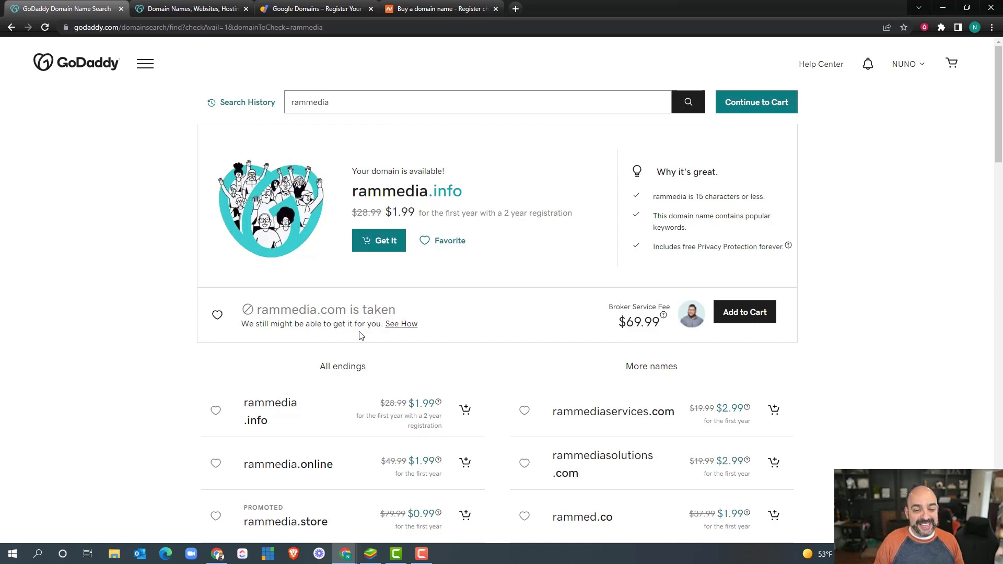
Step: Try the name variants gorammedia and rapidactivemedia in the domain search
click(308, 99)
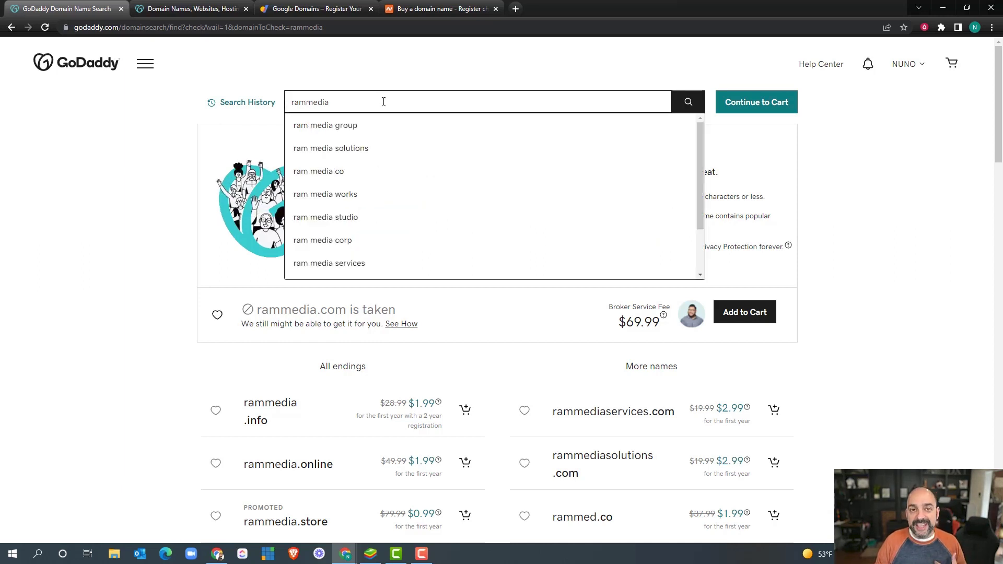
click(292, 102)
text(go)
key(Return)
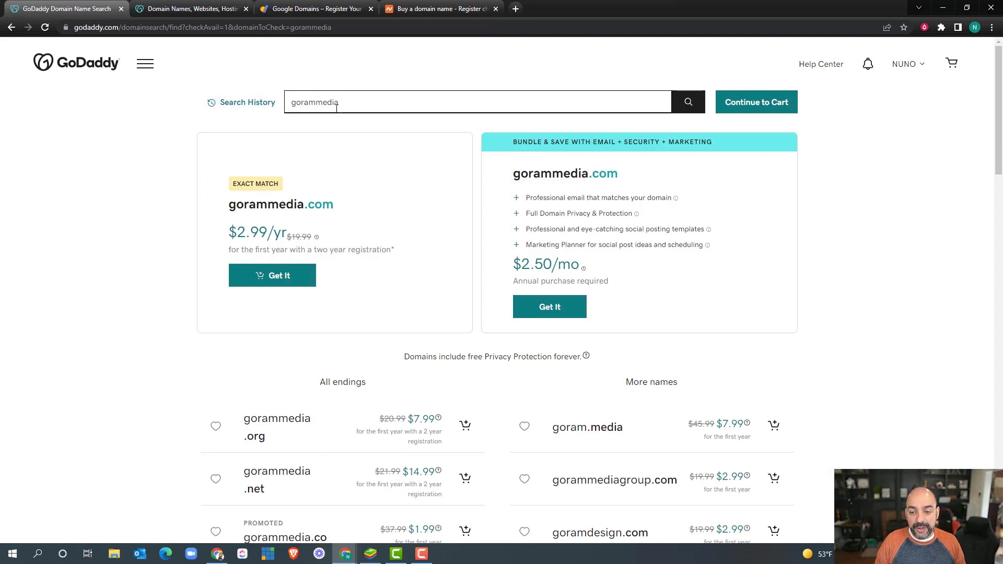
key(BackSpace)
key(BackSpace)
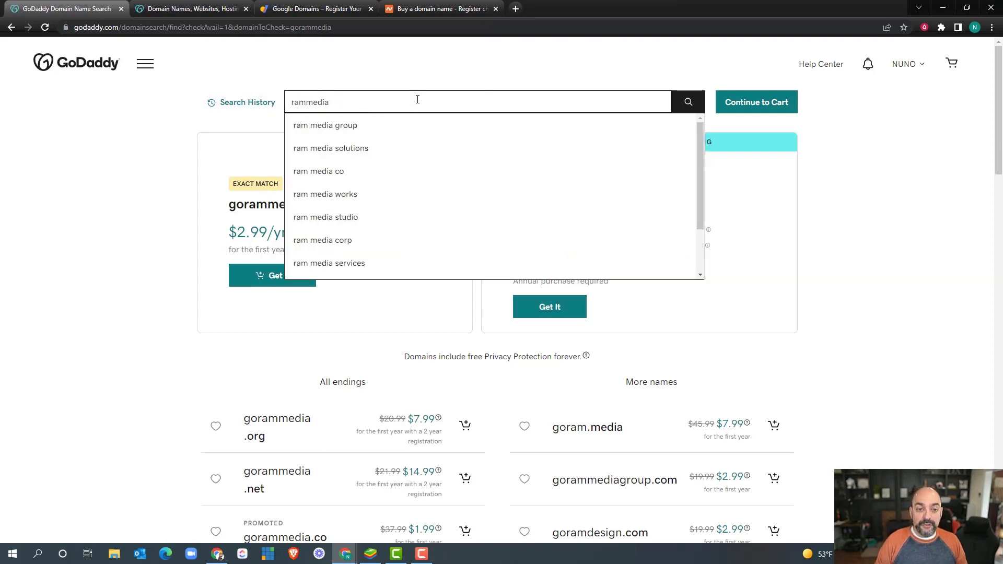
drag(307, 103, 295, 103)
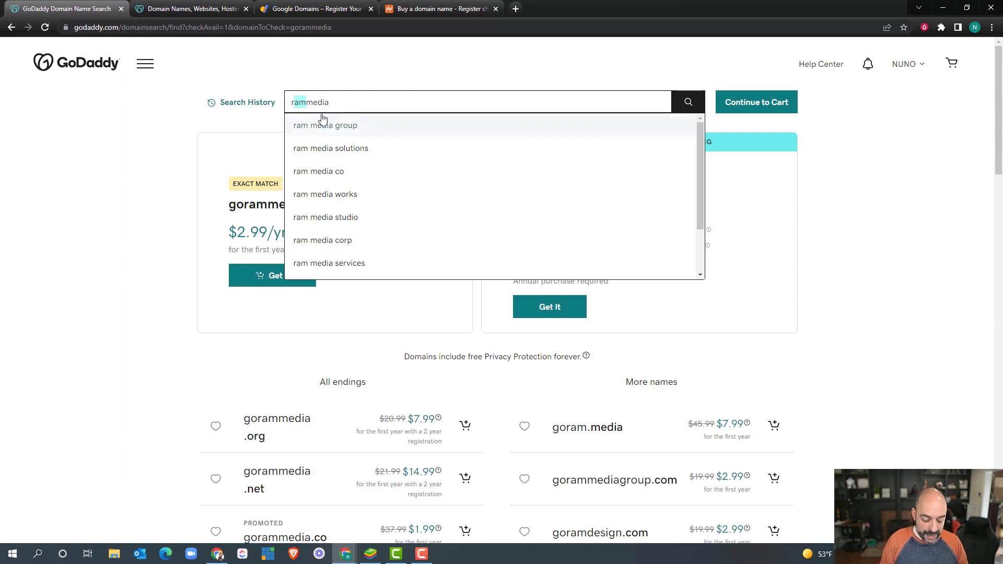
text(rapid)
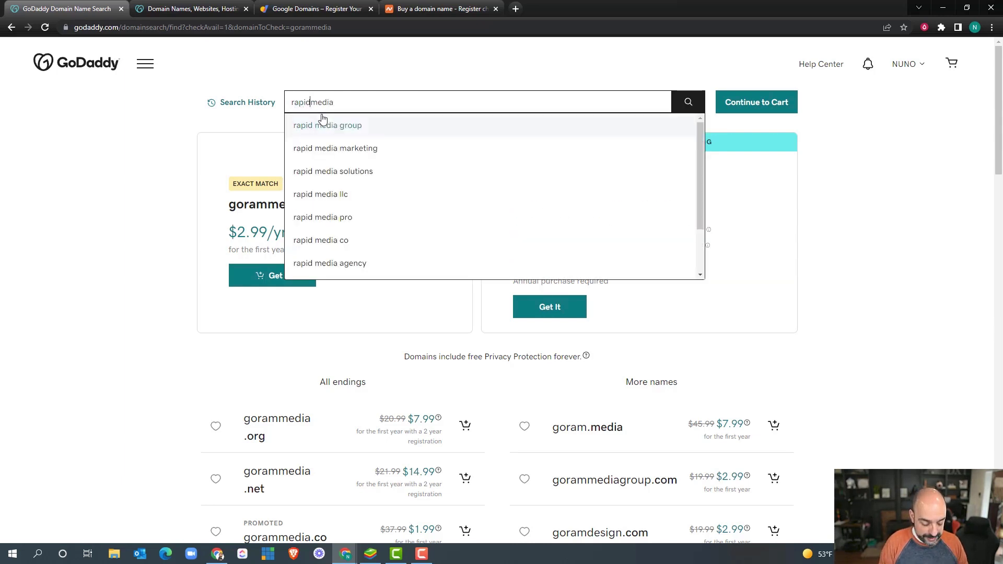
text(active)
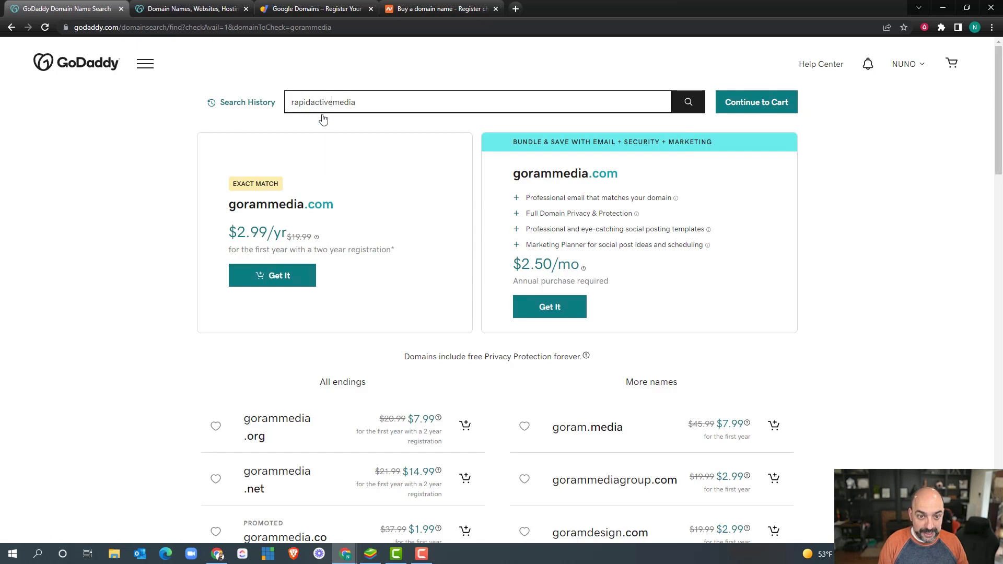
key(Return)
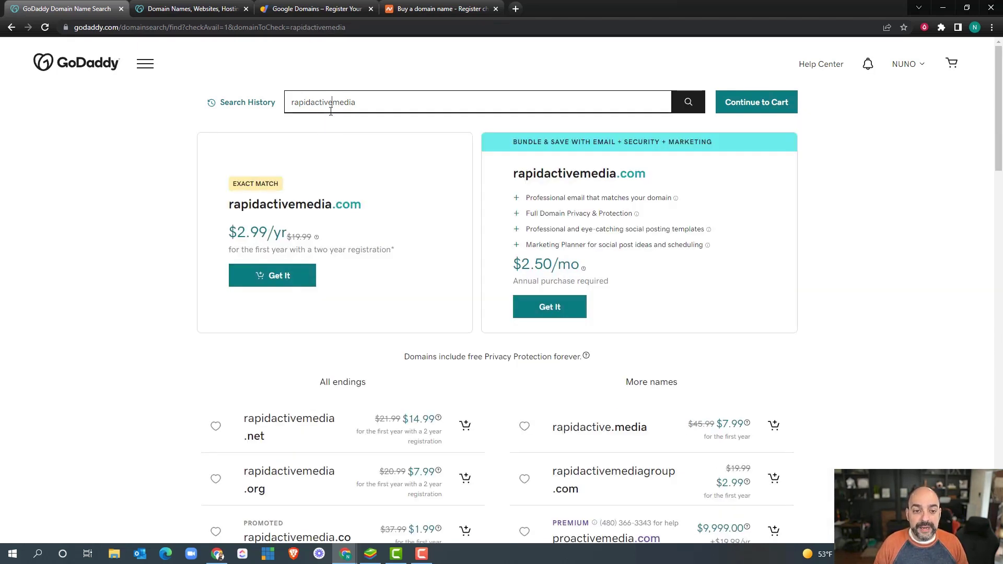
Step: Search 'ractivemedia', finding ractivemedia.com available at $2.99/yr, then start typing 'ramm'
drag(333, 102, 289, 97)
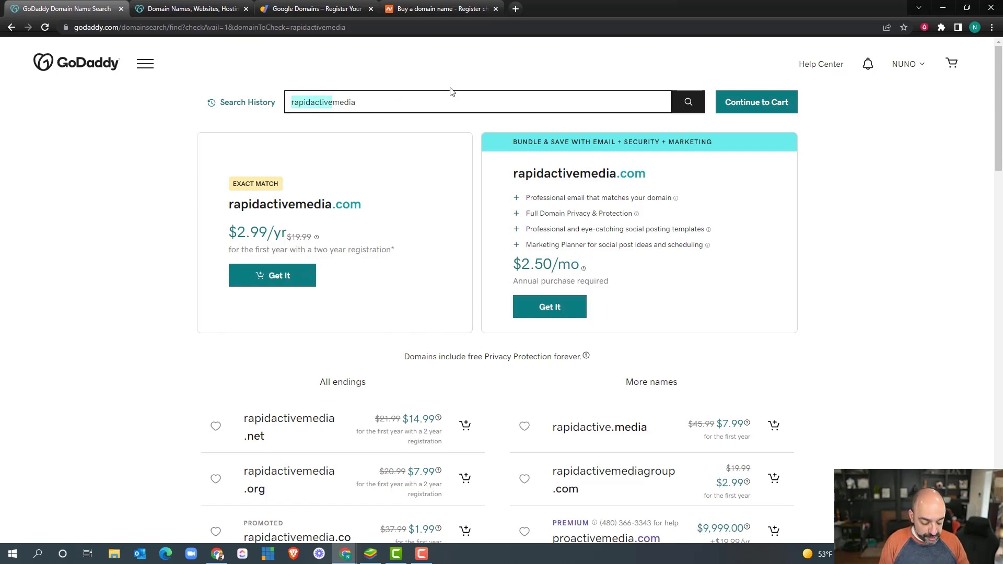
text(ractive)
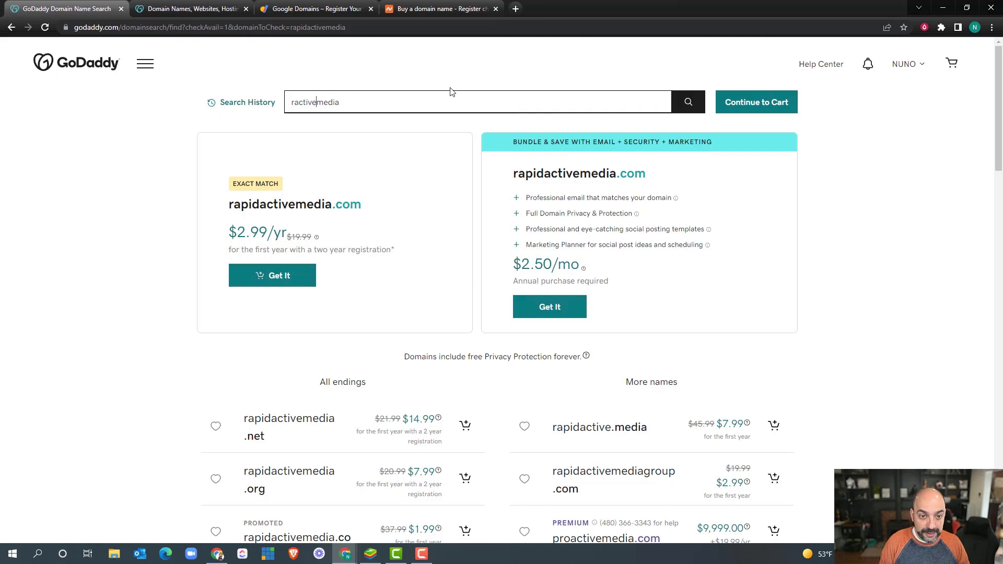
key(Return)
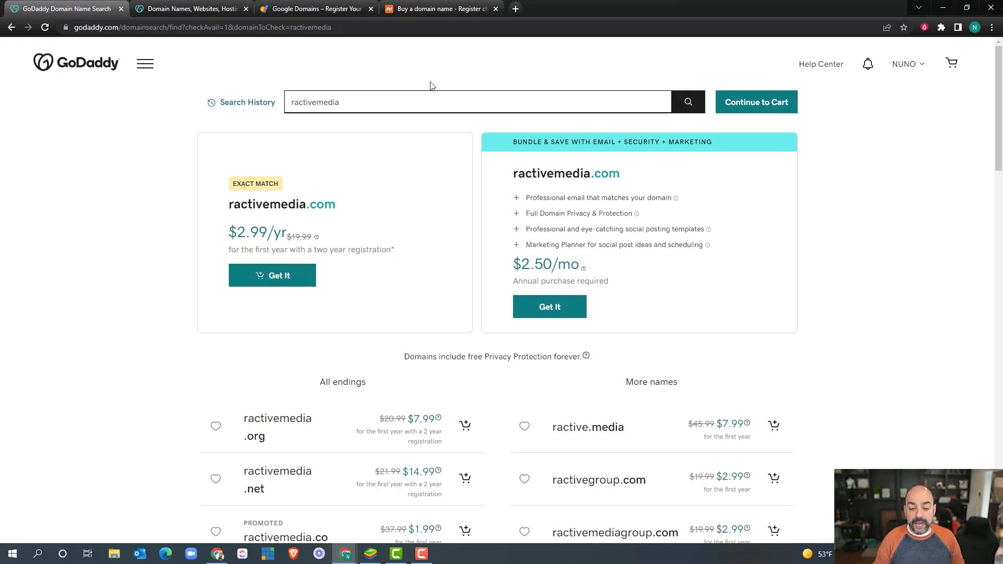
scroll(307, 311, down, 3)
scroll(329, 332, up, 3)
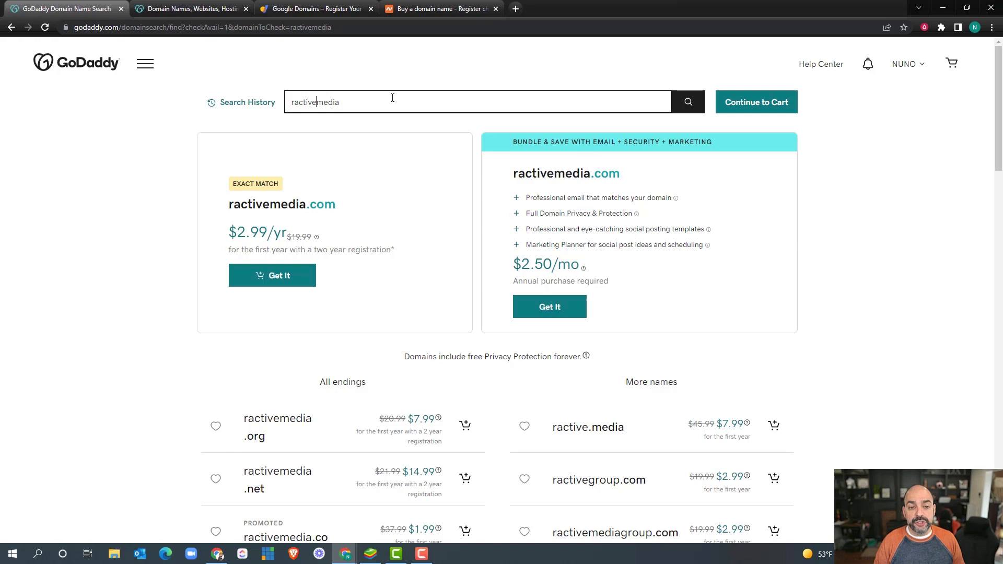
double_click(358, 98)
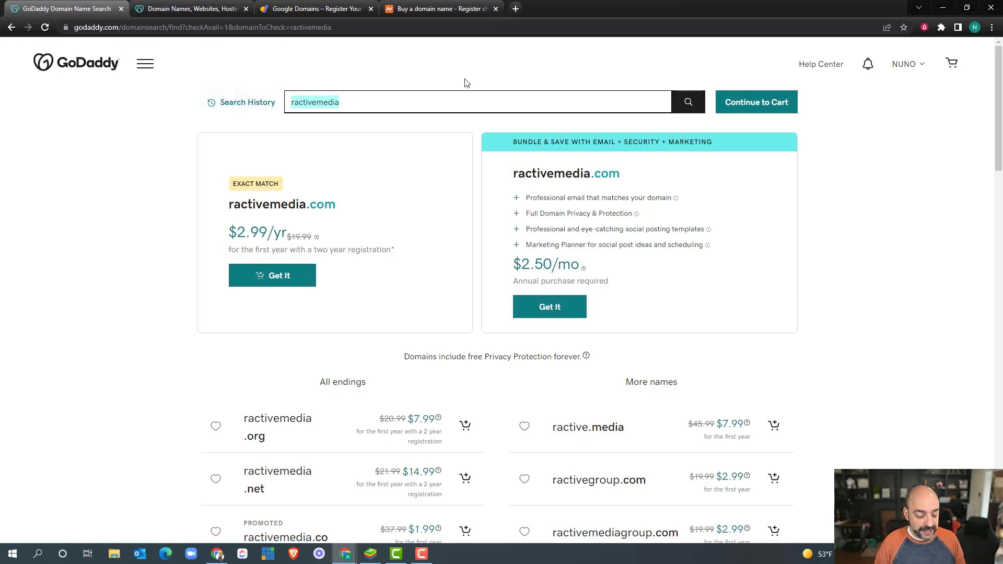
text(ramm)
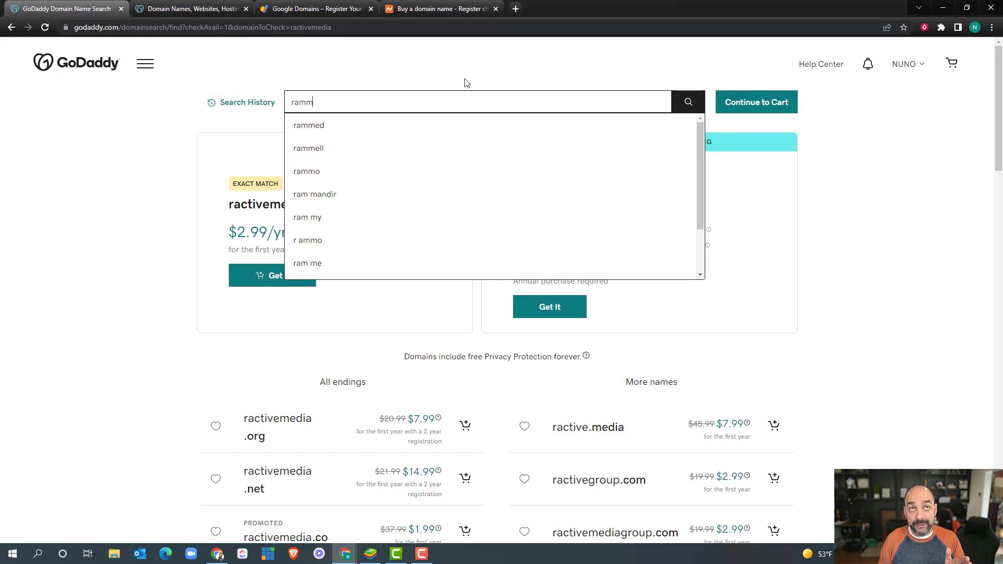
key(Return)
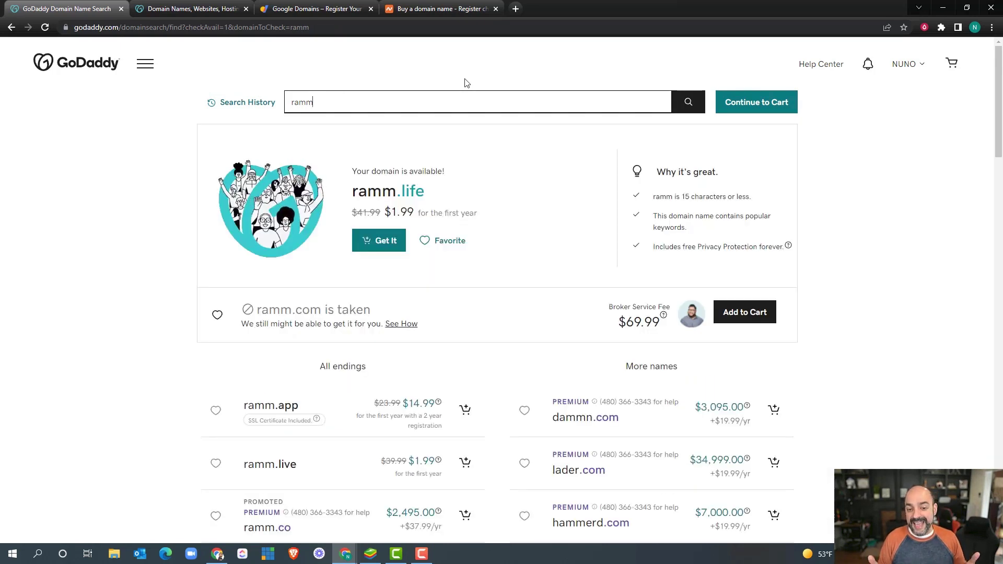
scroll(340, 293, down, 5)
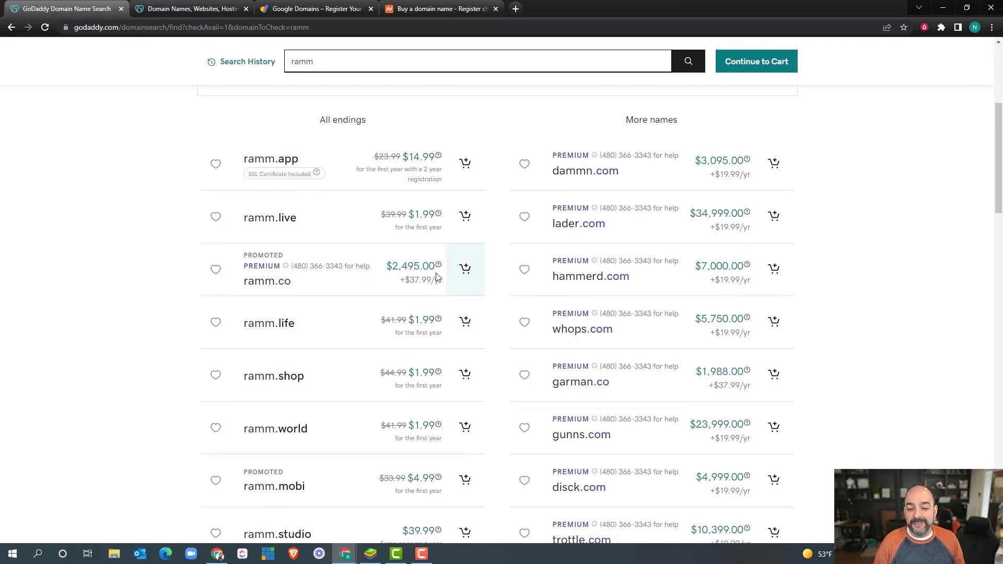
scroll(433, 264, up, 5)
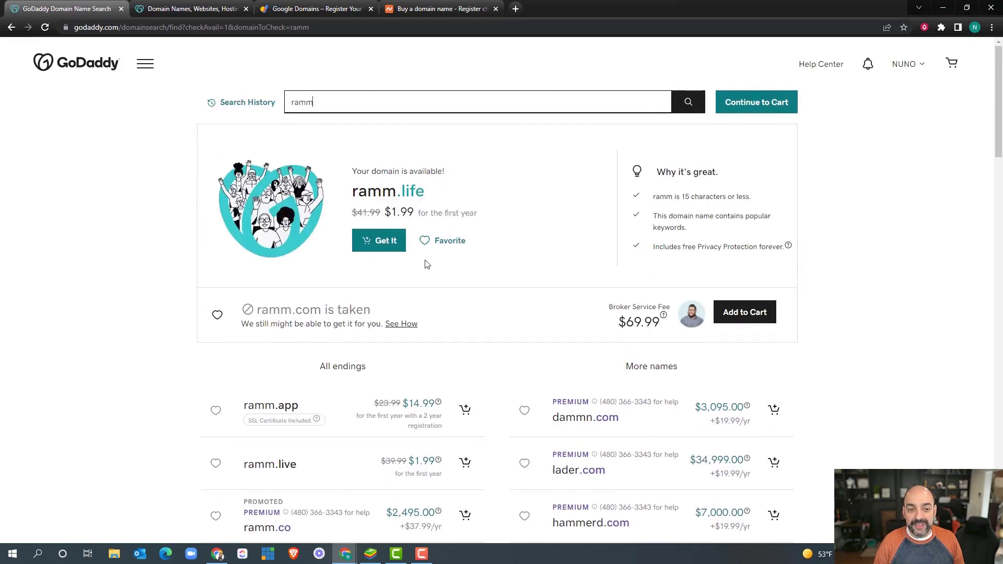
click(363, 107)
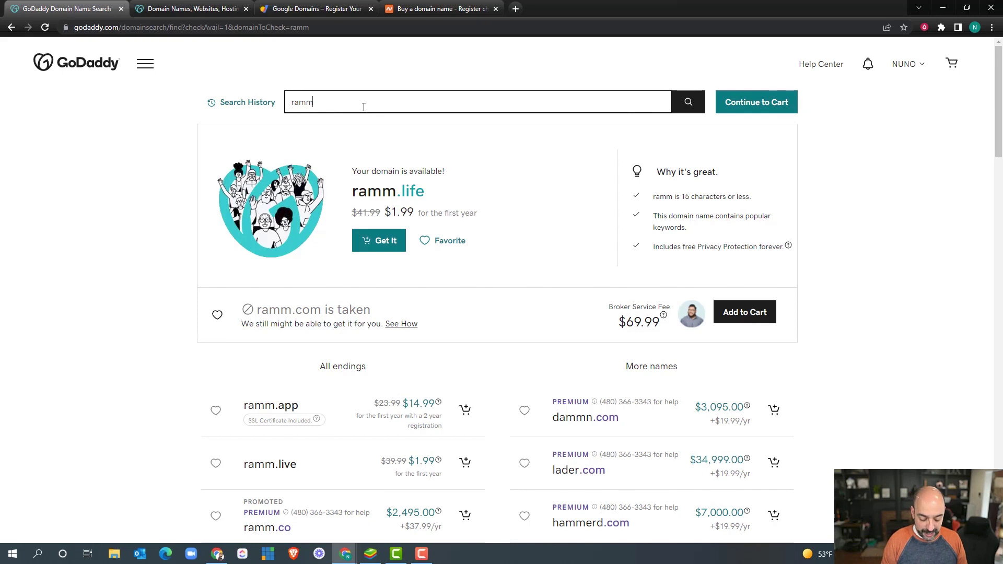
Step: Check ramm.co, a $2,495.00 premium domain, then clear the search box
text(.co)
key(Return)
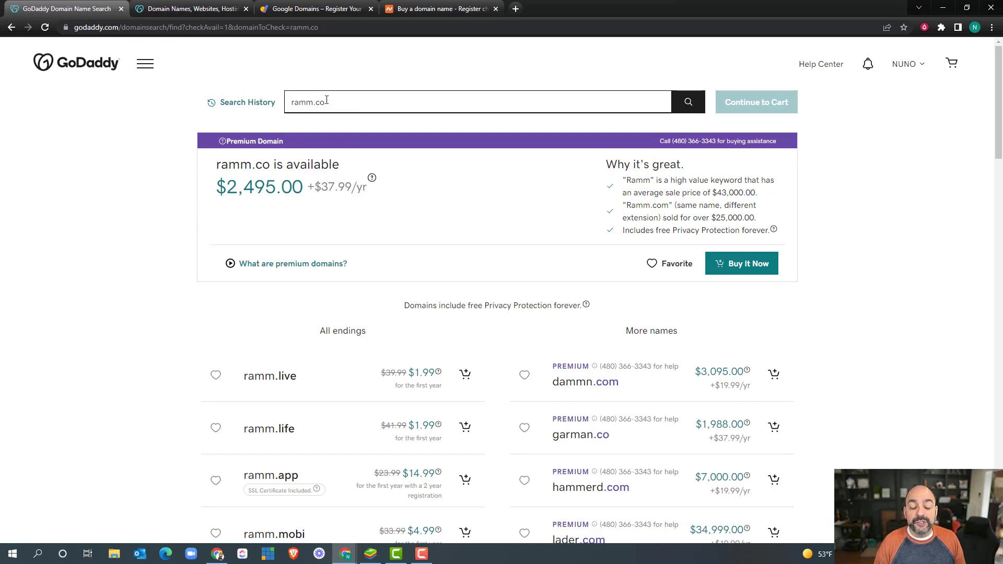
drag(328, 101, 306, 105)
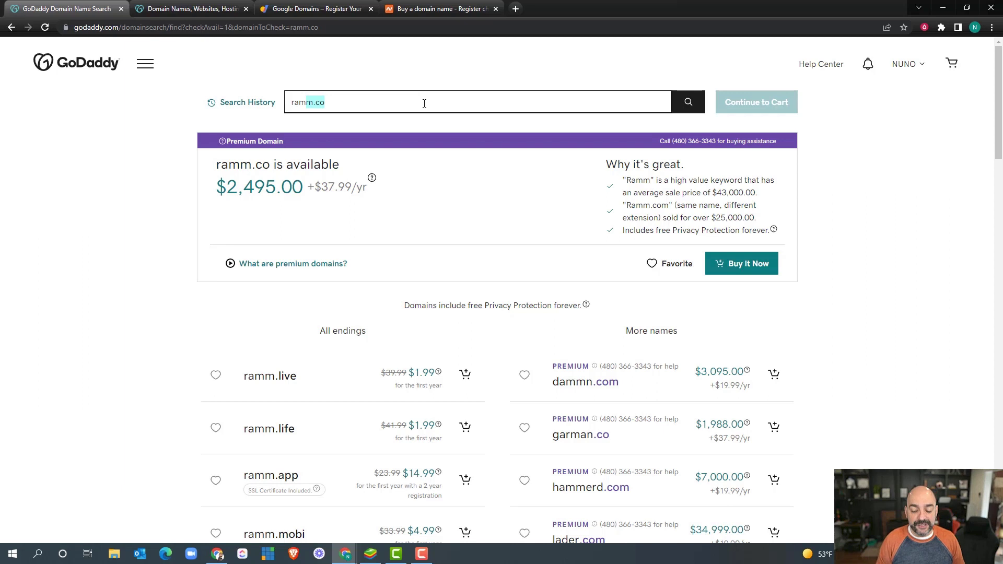
key(BackSpace)
key(BackSpace)
key(BackSpace)
key(BackSpace)
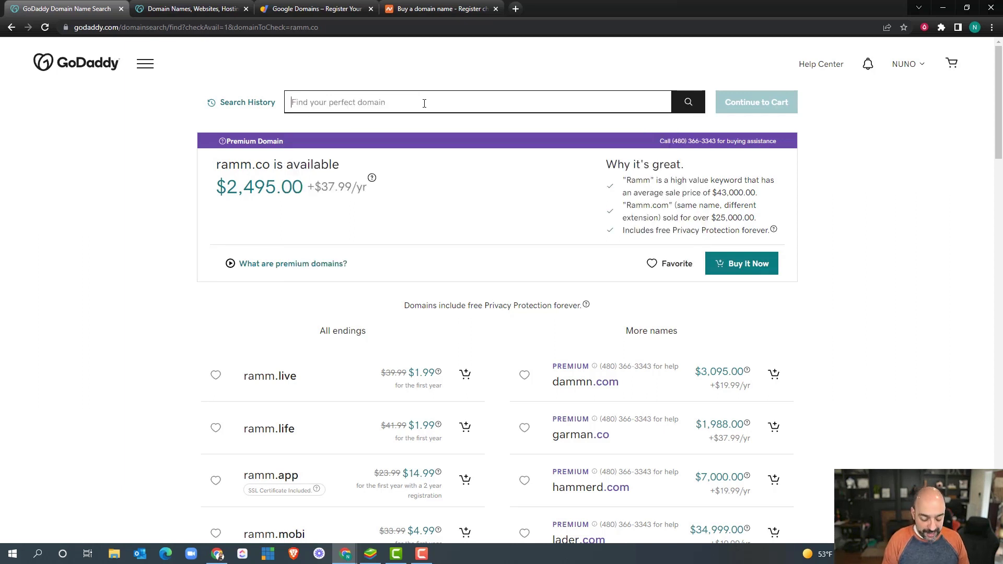
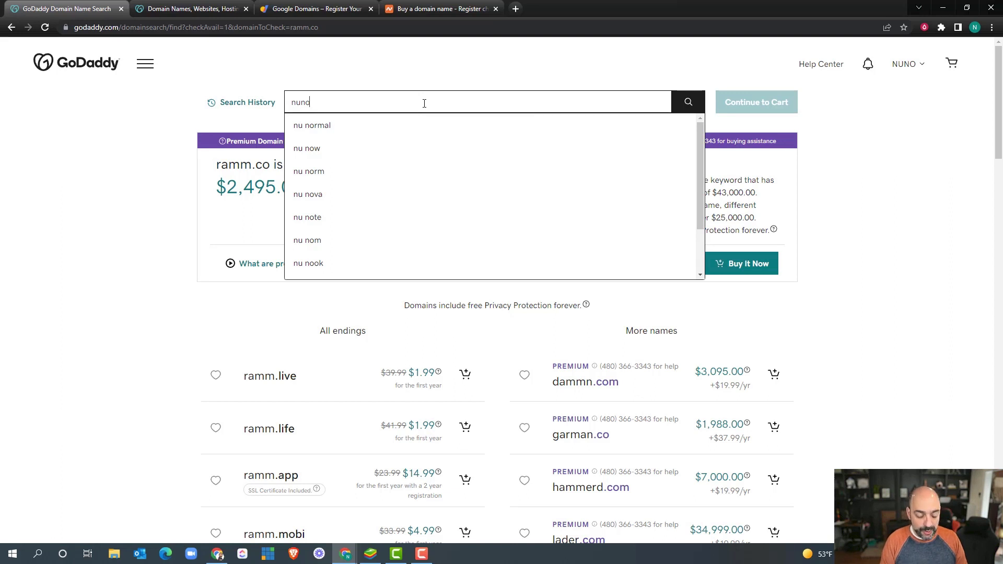
Step: Search a personal name and browse its endings: the .com is taken, the .co is $1.99
key(Return)
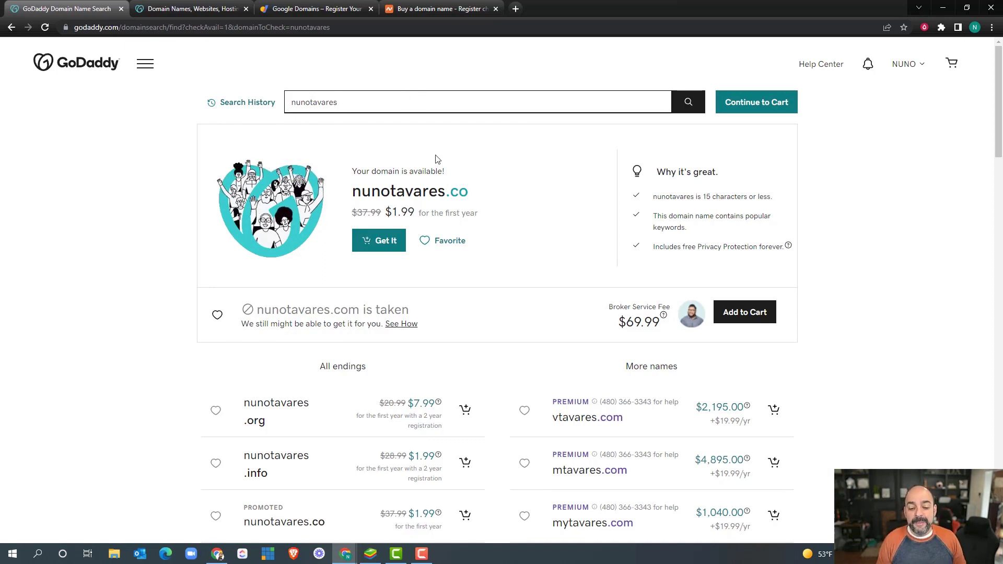
scroll(410, 282, down, 1)
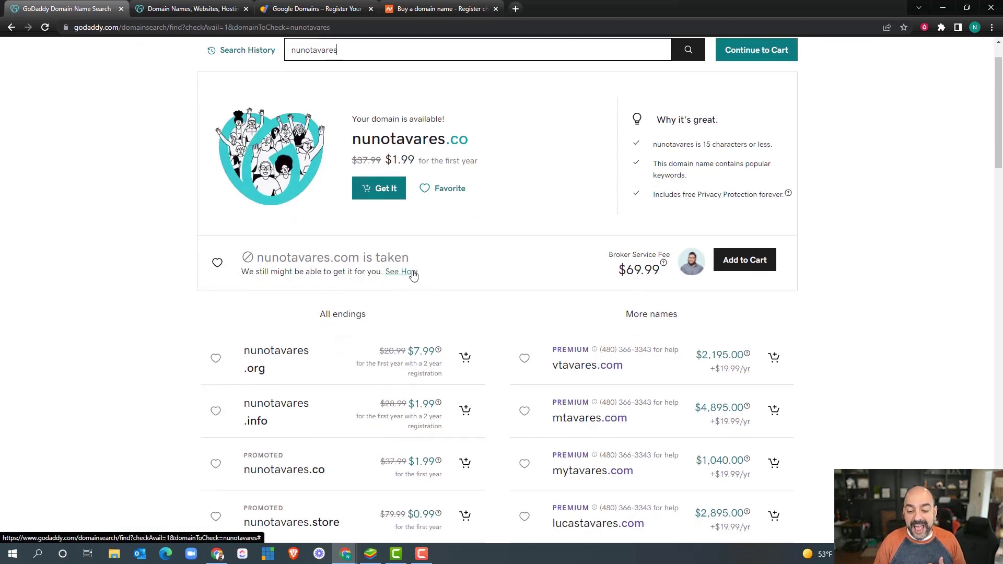
scroll(423, 267, up, 1)
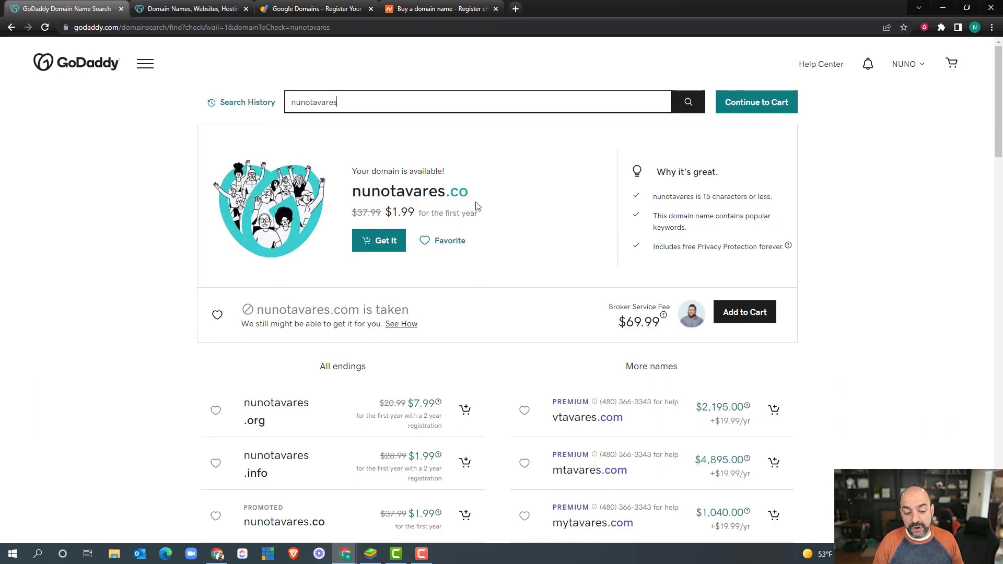
scroll(475, 206, down, 1)
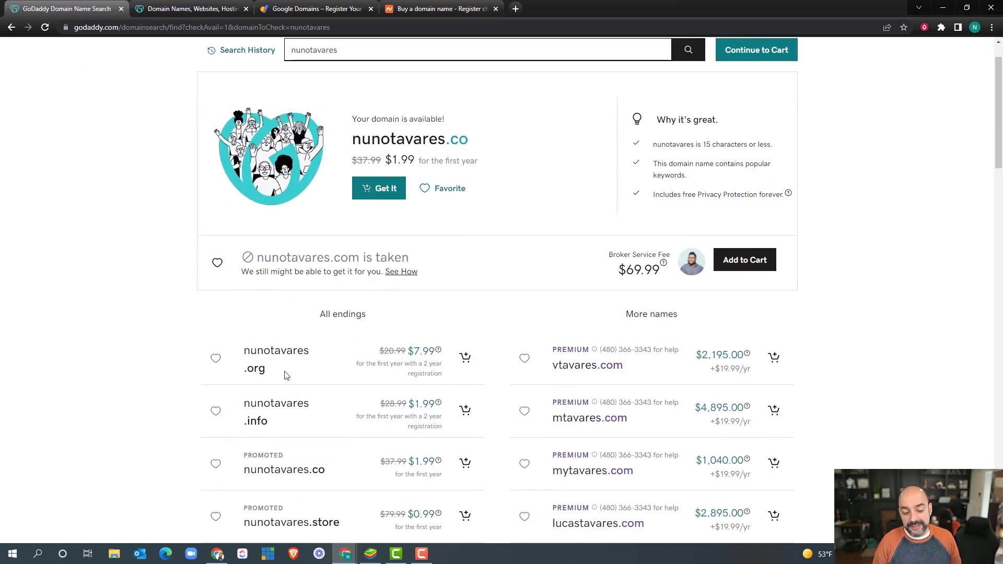
scroll(287, 371, down, 3)
scroll(331, 366, down, 2)
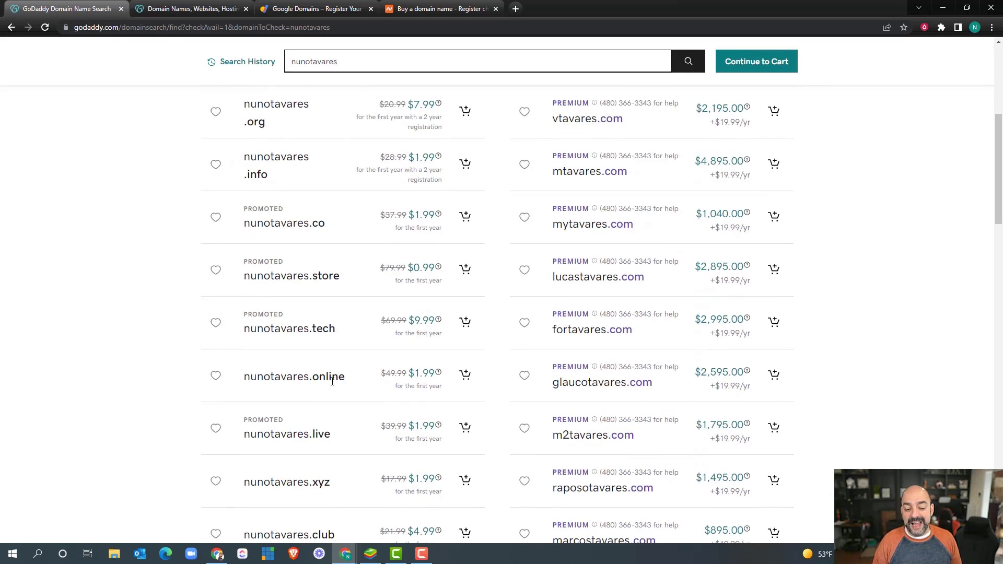
scroll(328, 380, down, 2)
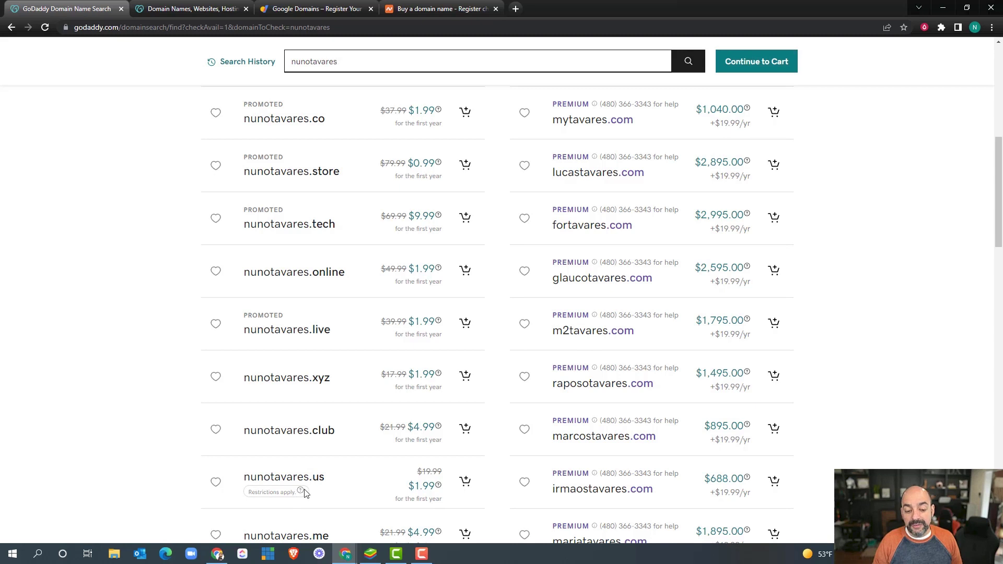
scroll(394, 374, up, 5)
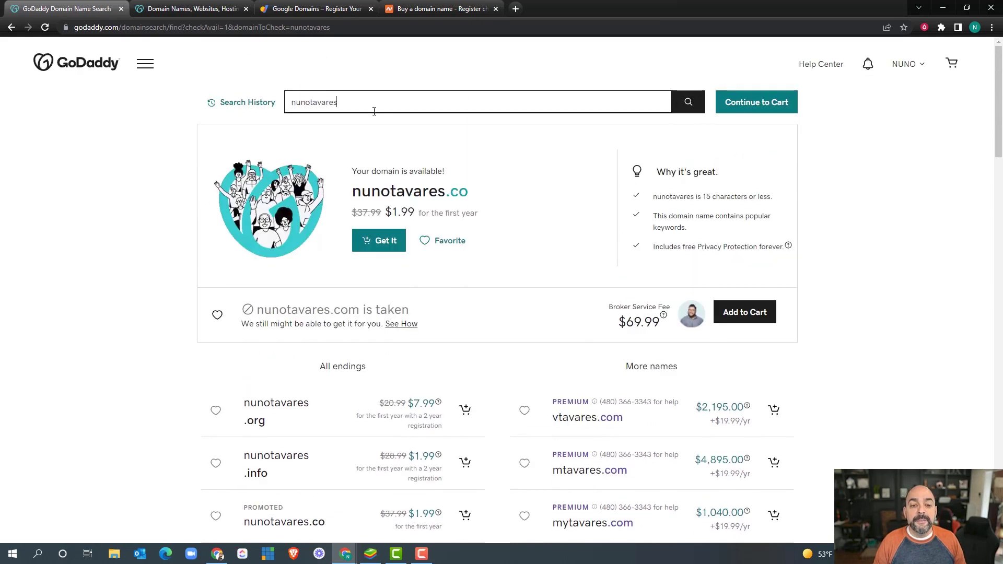
drag(369, 103, 257, 111)
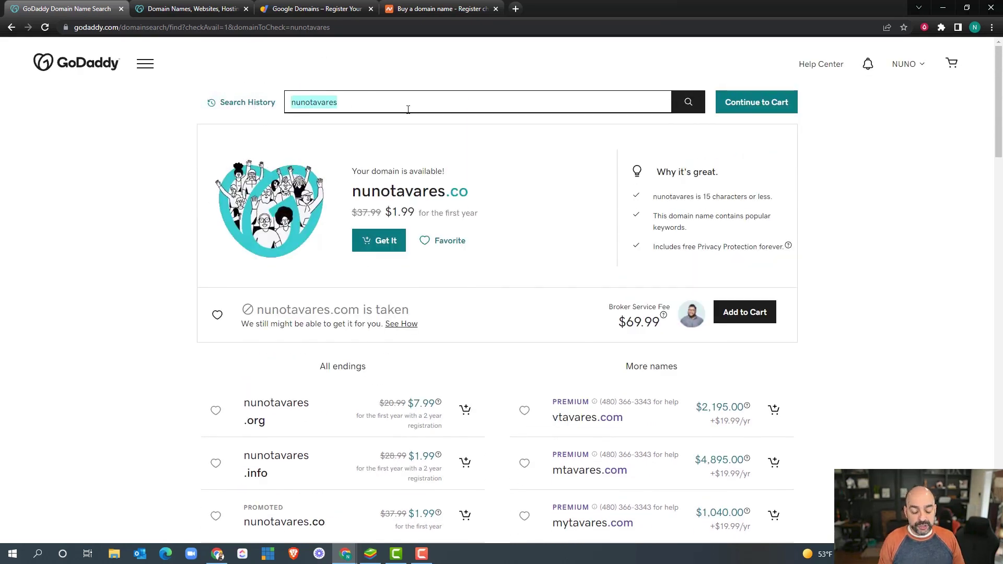
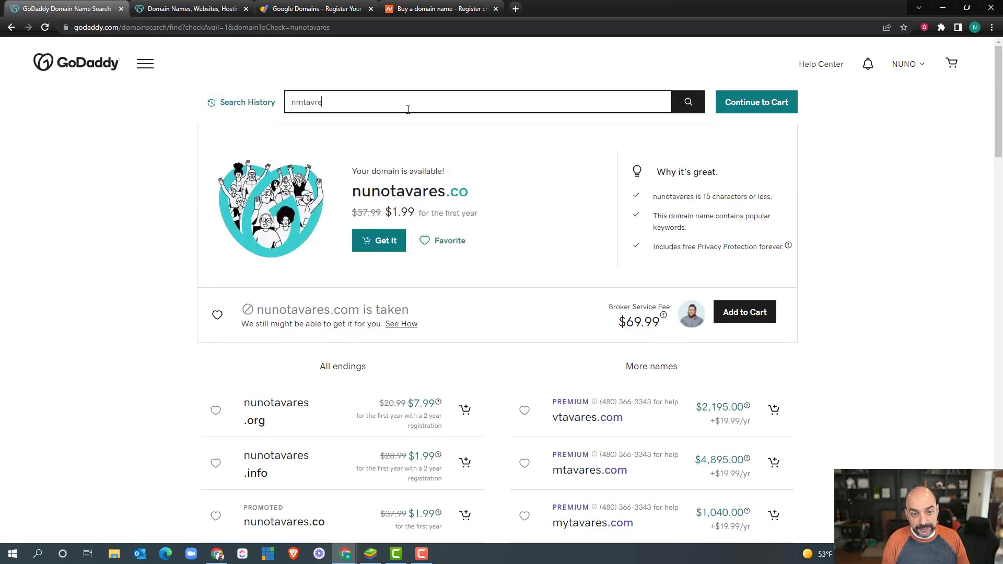
Step: Search a shorter initials-based version of the name, finding its .com available at $2.99/yr
key(Return)
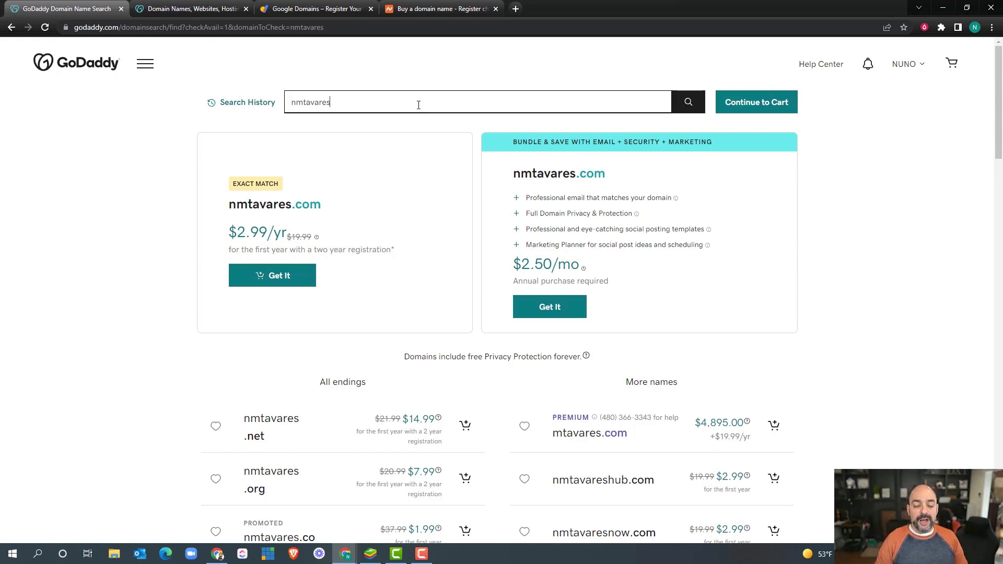
drag(342, 98, 283, 104)
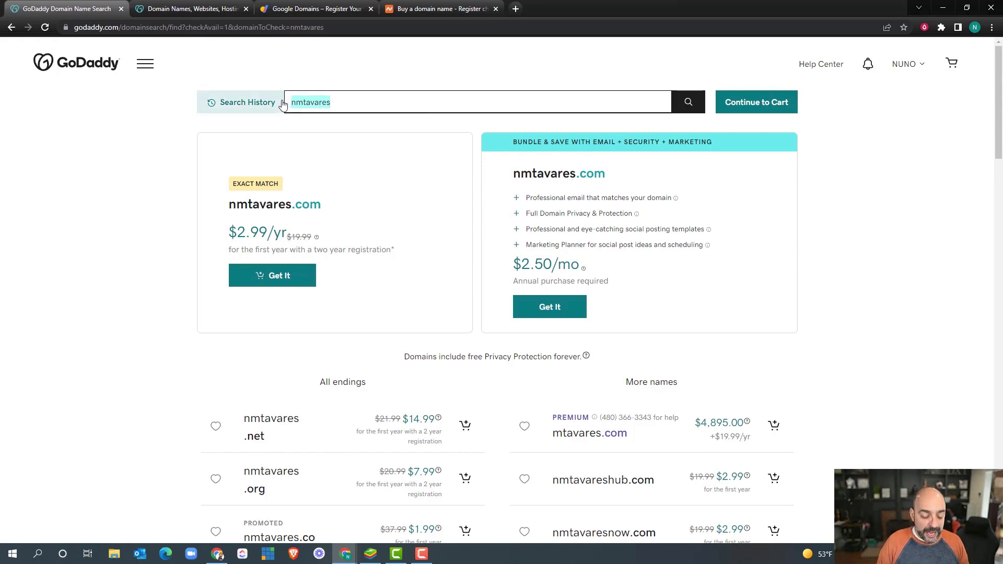
Step: Try goramm and rammnow, then search 'ramnow': .com taken, .net $14.99, .co $1.99
text(goramm)
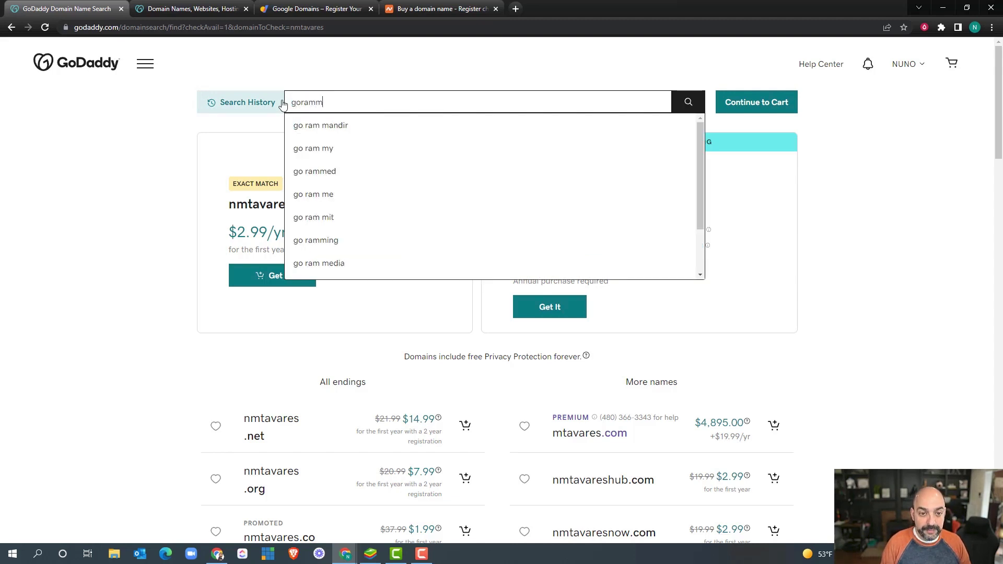
key(Return)
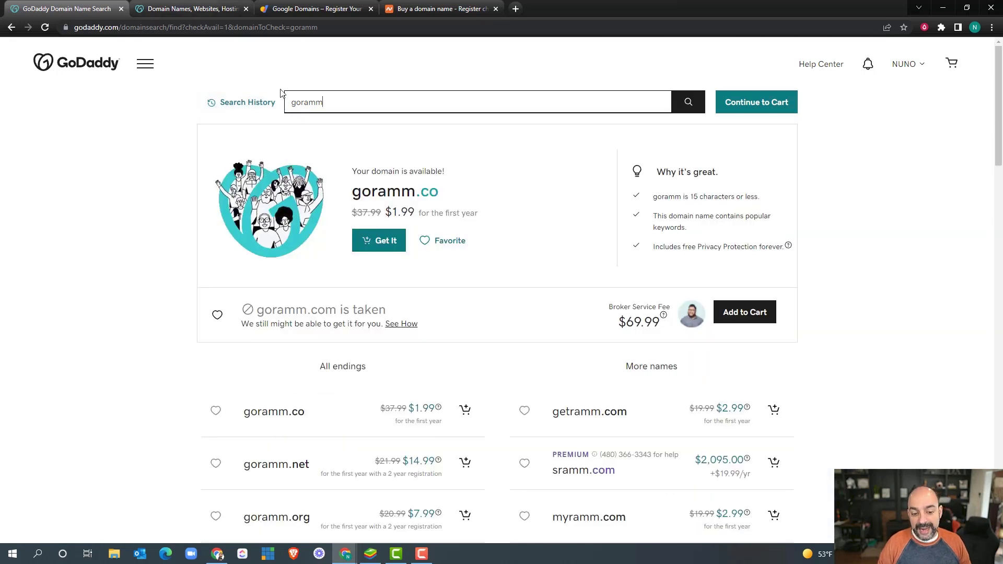
click(294, 104)
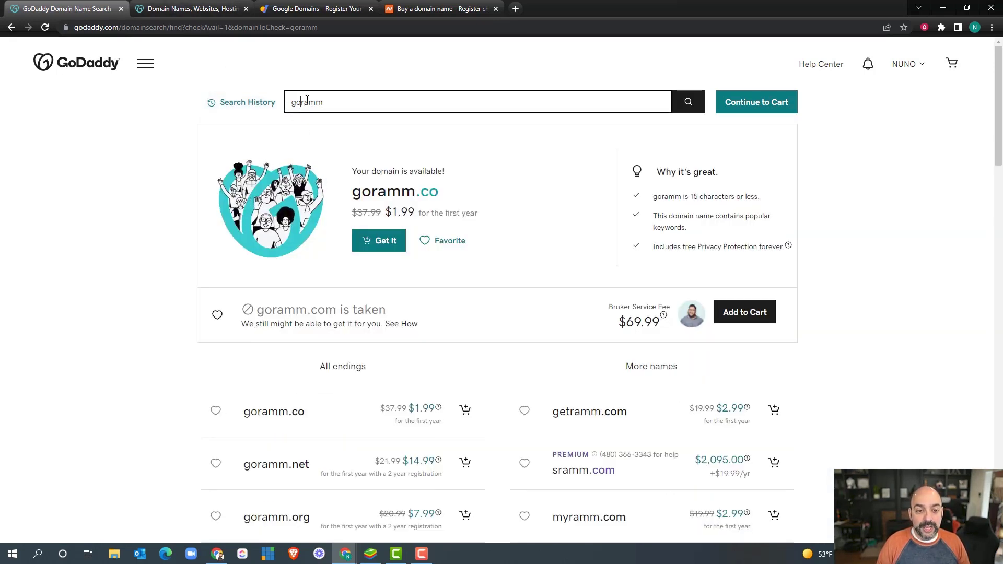
key(BackSpace)
key(BackSpace)
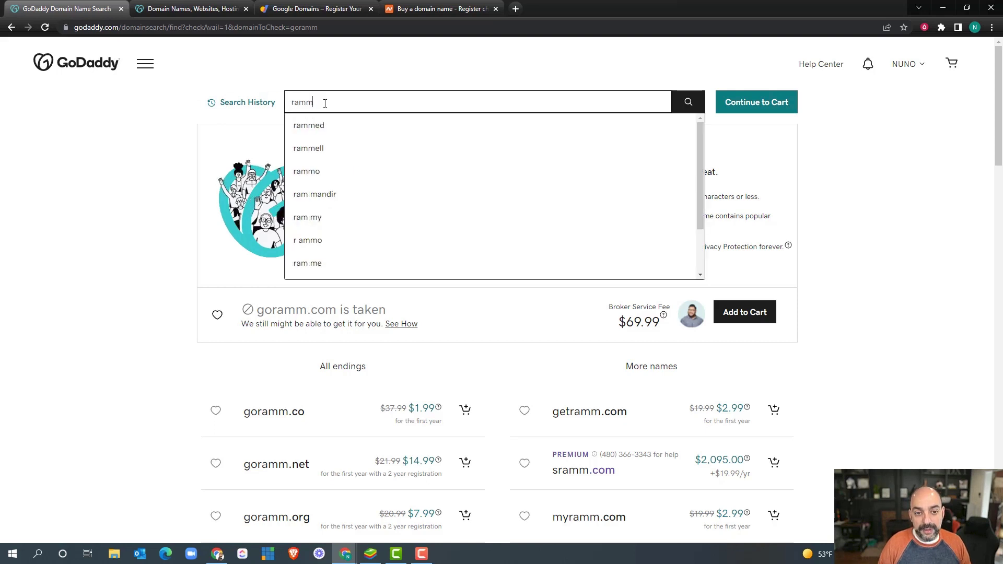
text(now)
key(Return)
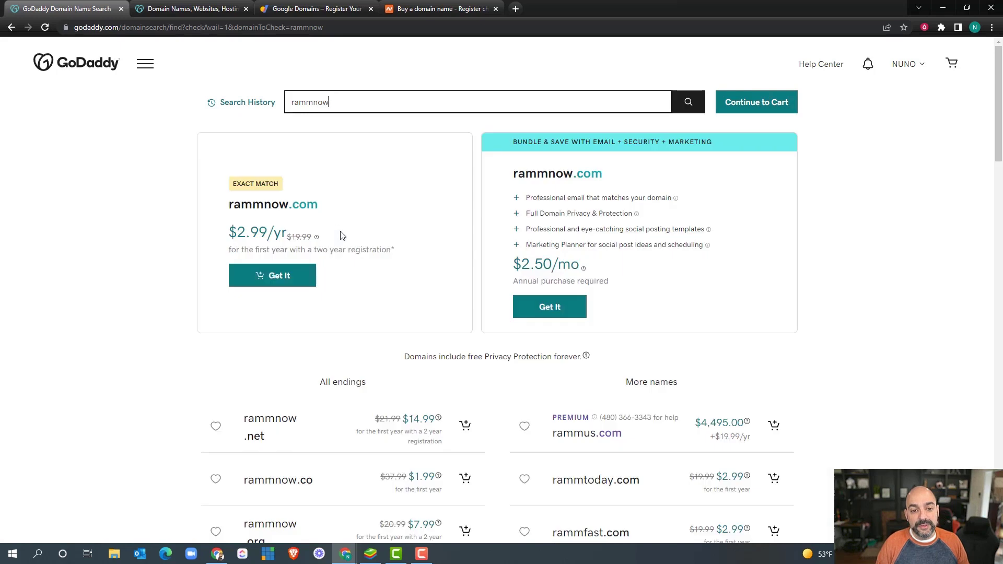
click(312, 102)
key(BackSpace)
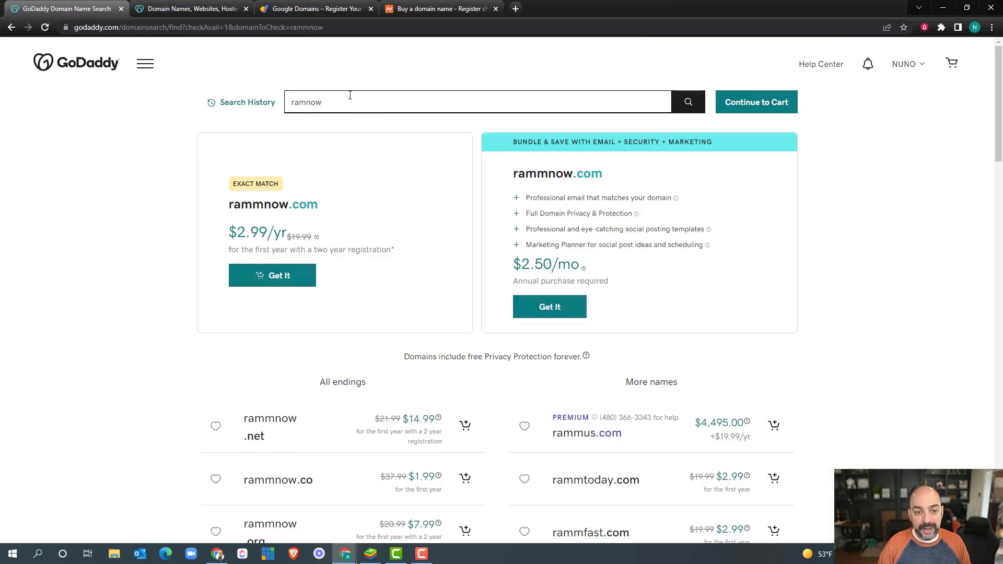
key(Return)
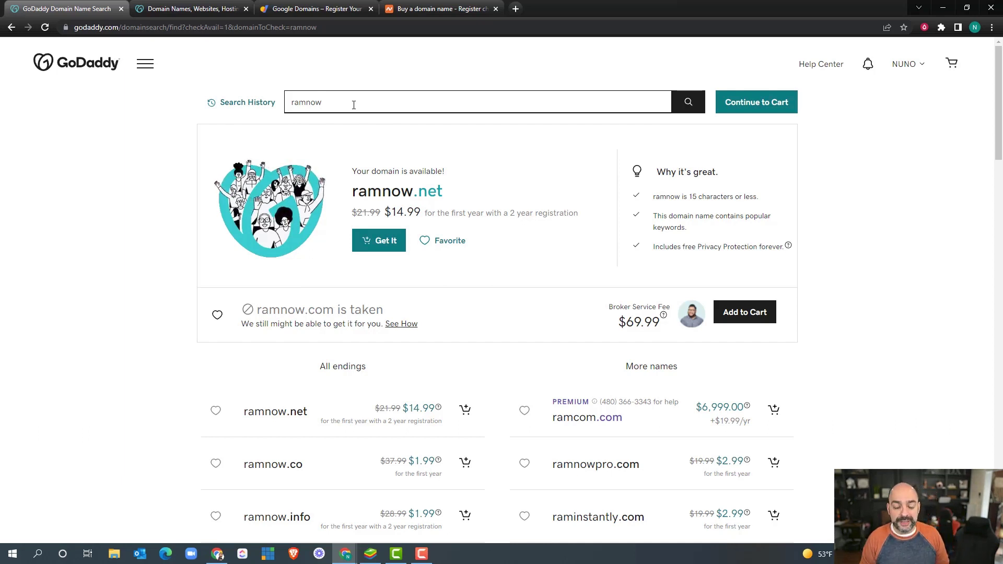
Step: Search 'rapidactivemedia': the .com is $2.99/yr, .net $14.99, .org $7.99
text(w)
key(ctrl+a)
key(BackSpace)
text(rap)
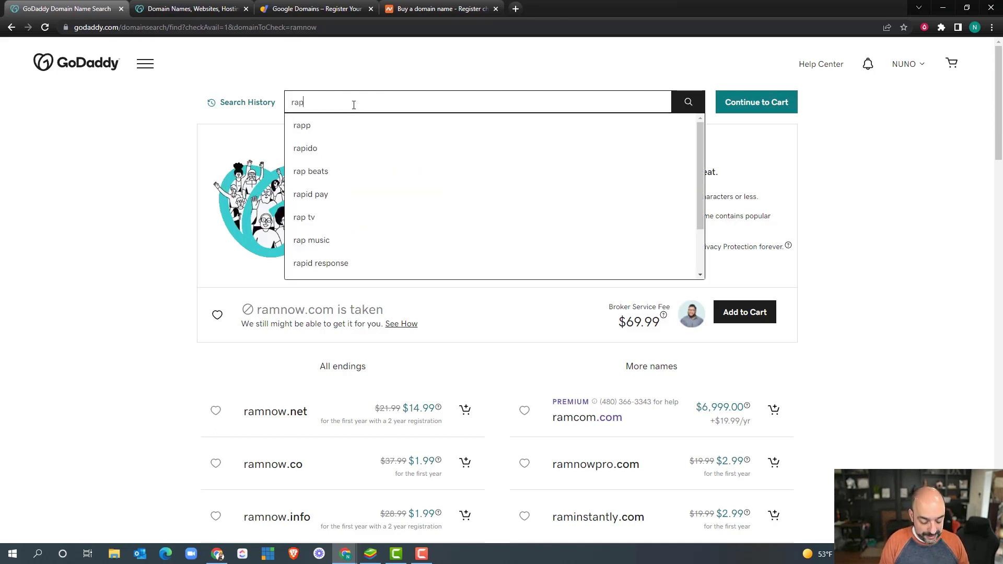
text(idactivemedia)
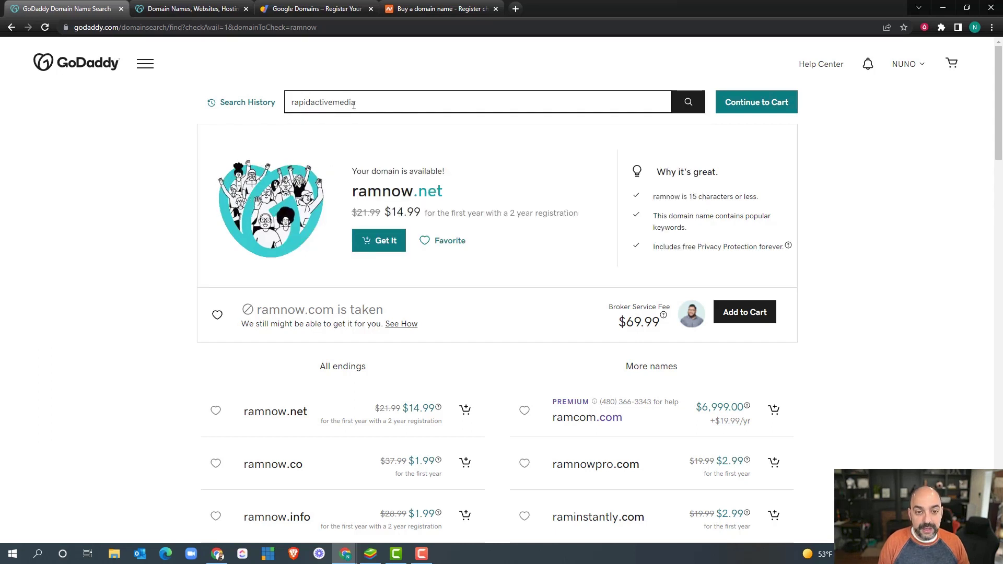
key(Return)
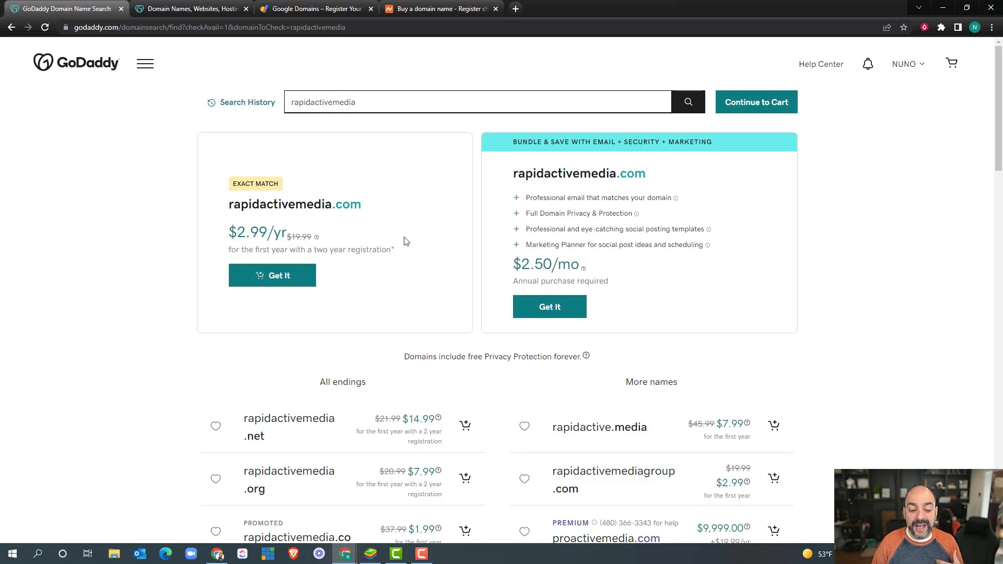
scroll(404, 245, down, 1)
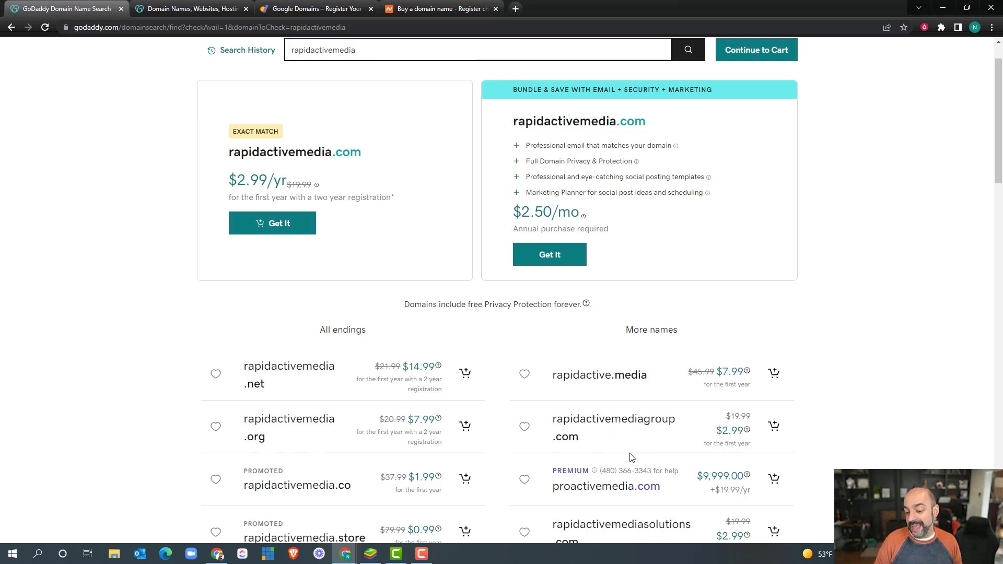
scroll(402, 320, up, 1)
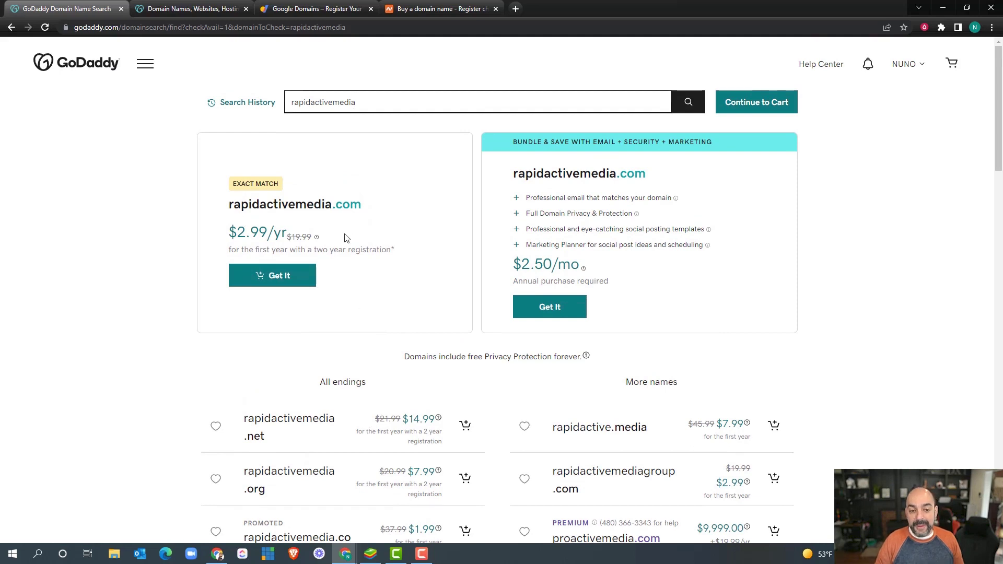
Step: Add rapidactivemedia.com to the cart for 2 years ($22.98) and continue to the add-ons page
click(298, 283)
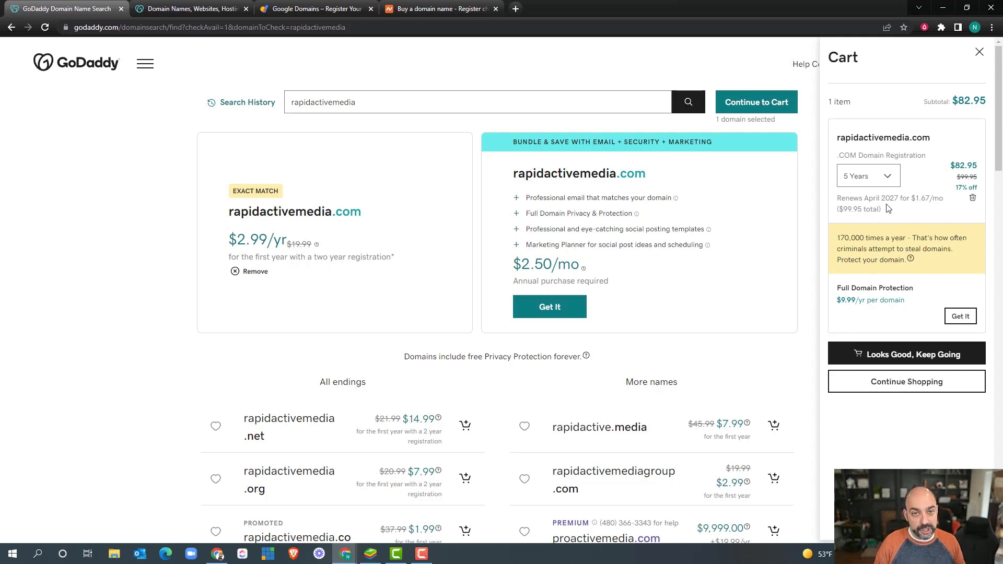
click(888, 183)
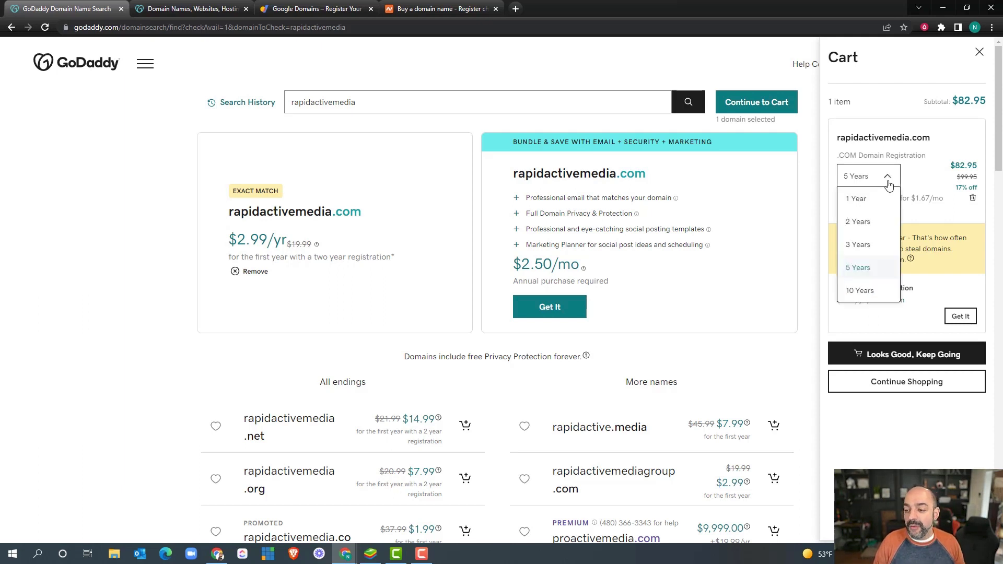
click(868, 225)
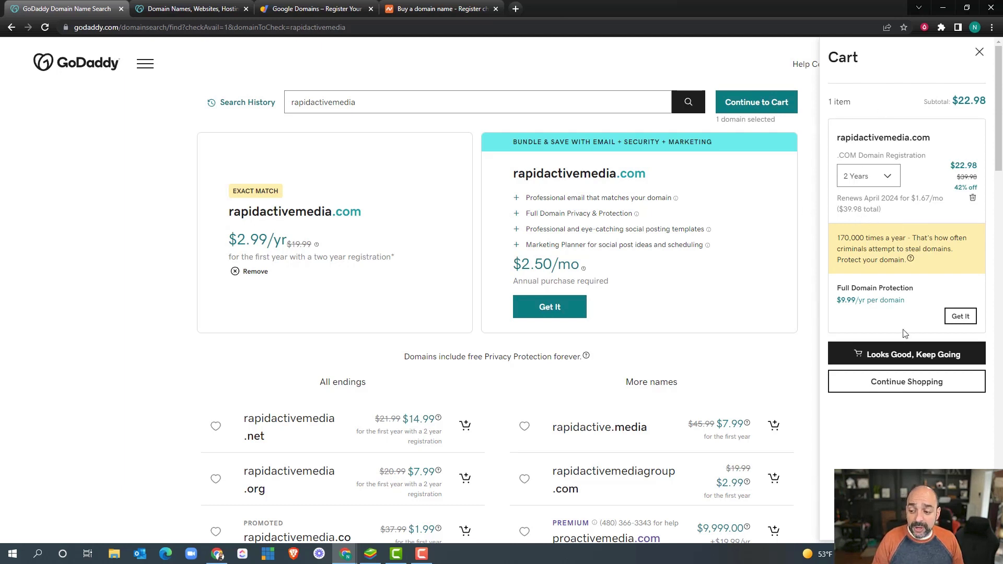
click(913, 355)
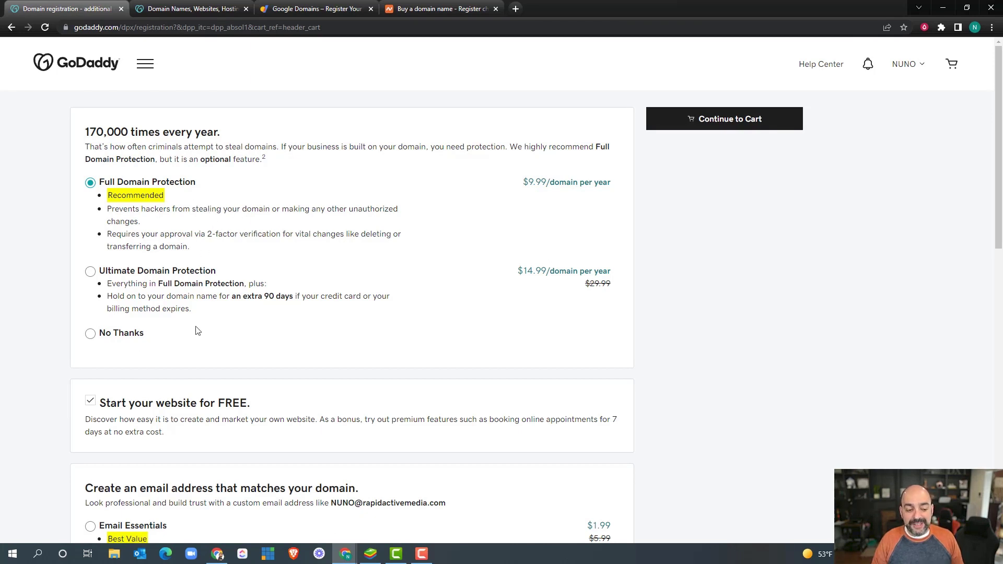
Step: Decline the free website offer on the add-ons page
scroll(199, 329, down, 1)
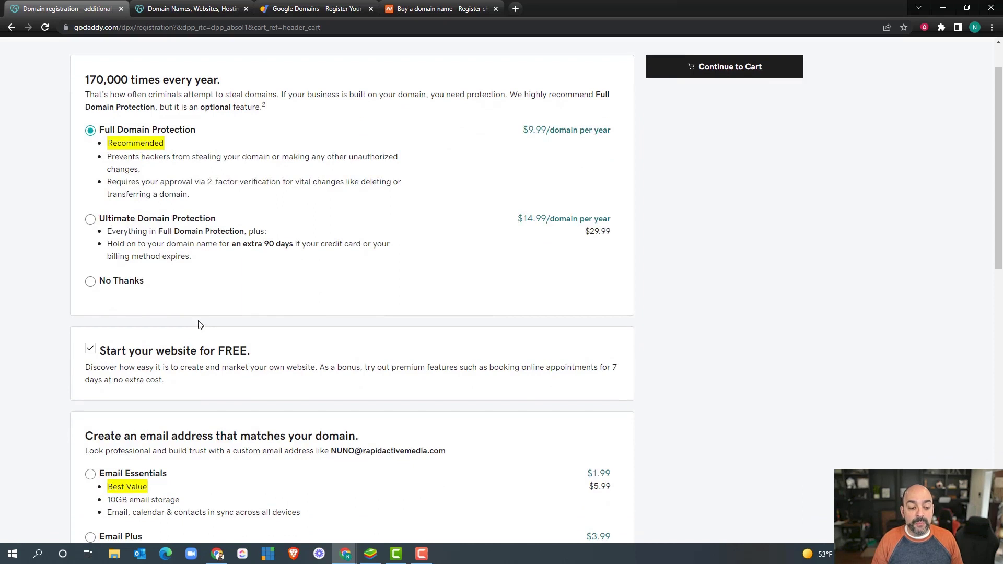
scroll(211, 318, up, 1)
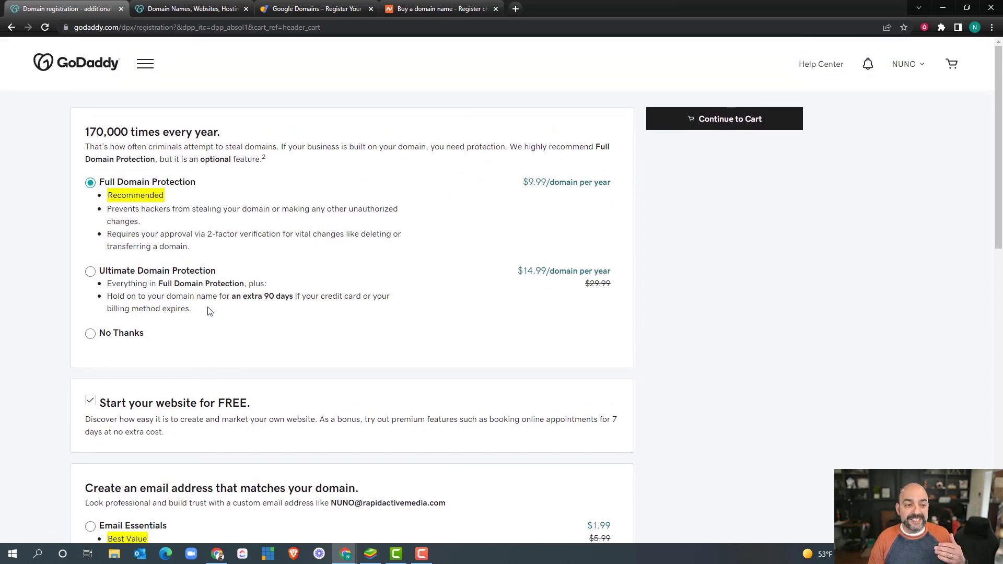
scroll(202, 312, down, 2)
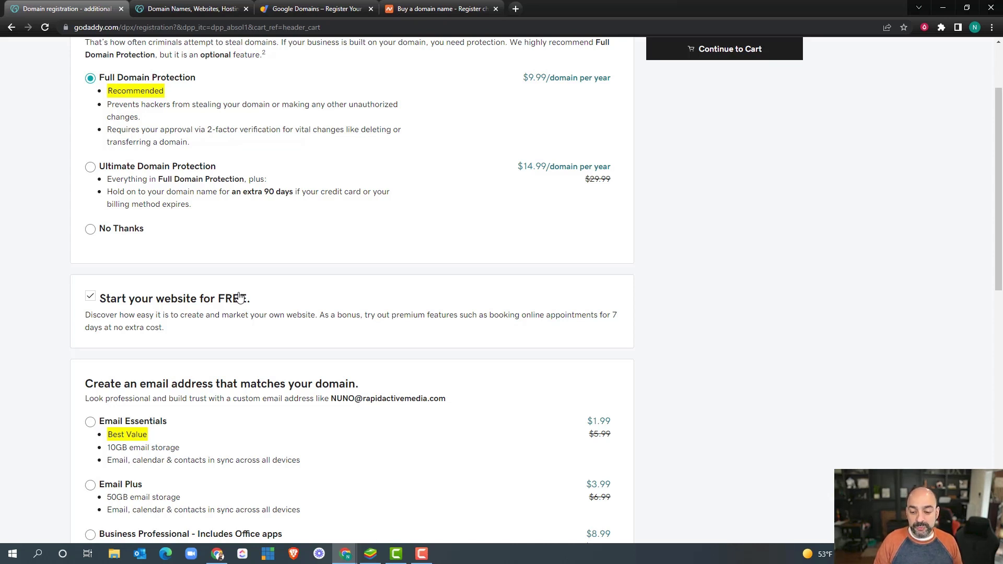
click(90, 297)
Step: Take 2-year Full Domain Protection ($19.98) and go to the cart, subtotal $42.96
scroll(366, 330, down, 2)
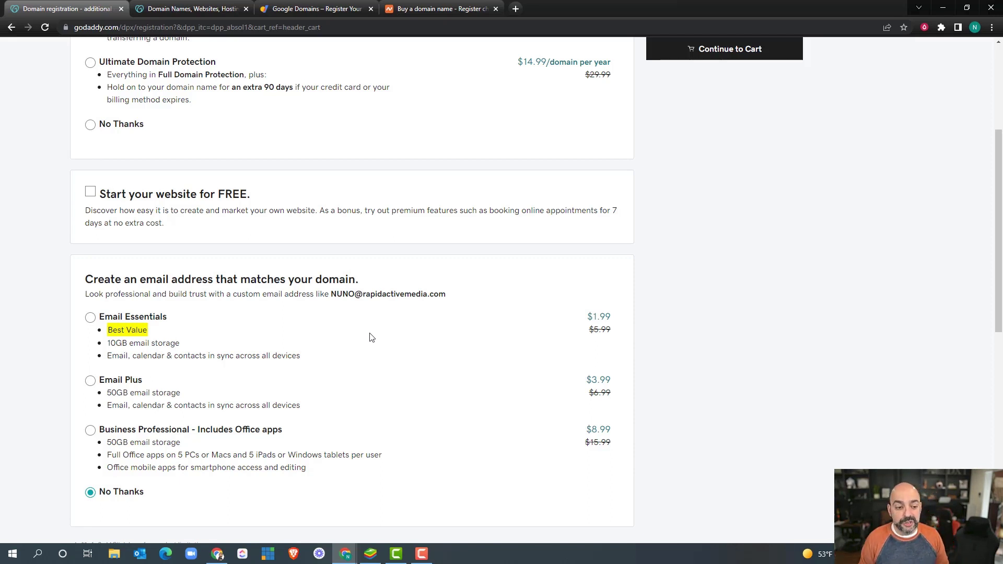
scroll(268, 294, down, 2)
scroll(244, 309, up, 4)
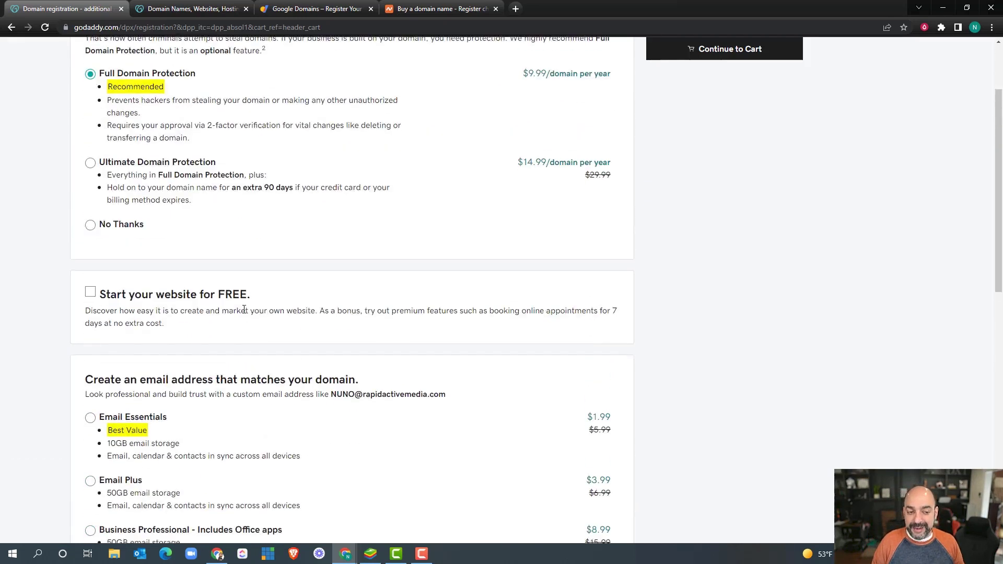
scroll(244, 309, up, 2)
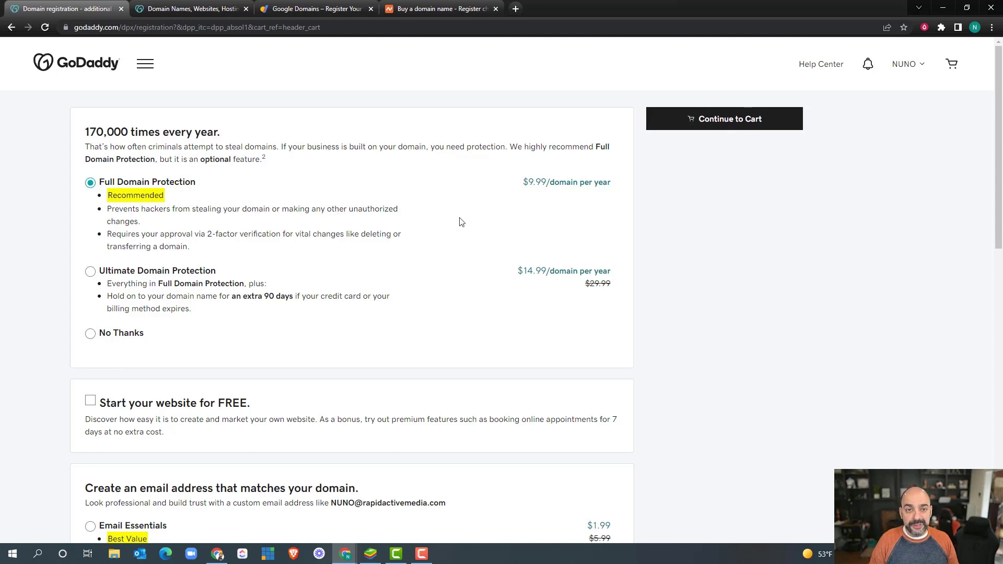
scroll(453, 193, down, 4)
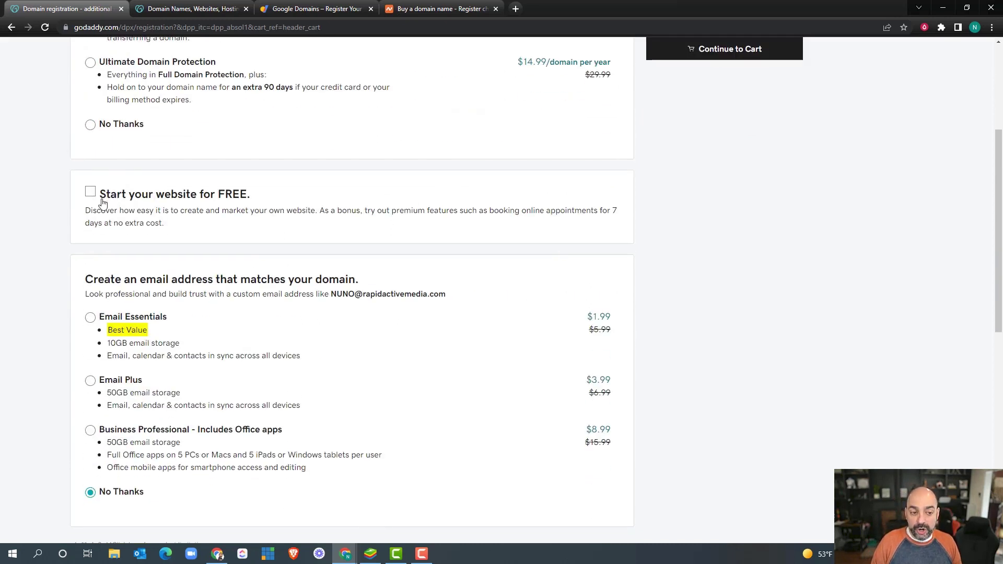
scroll(293, 225, down, 3)
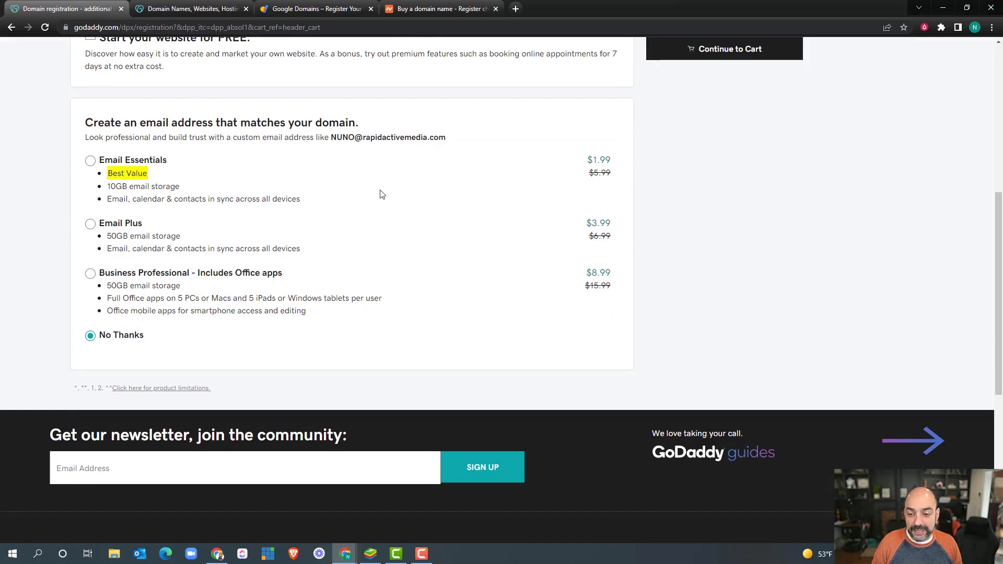
scroll(632, 245, down, 3)
scroll(626, 257, up, 10)
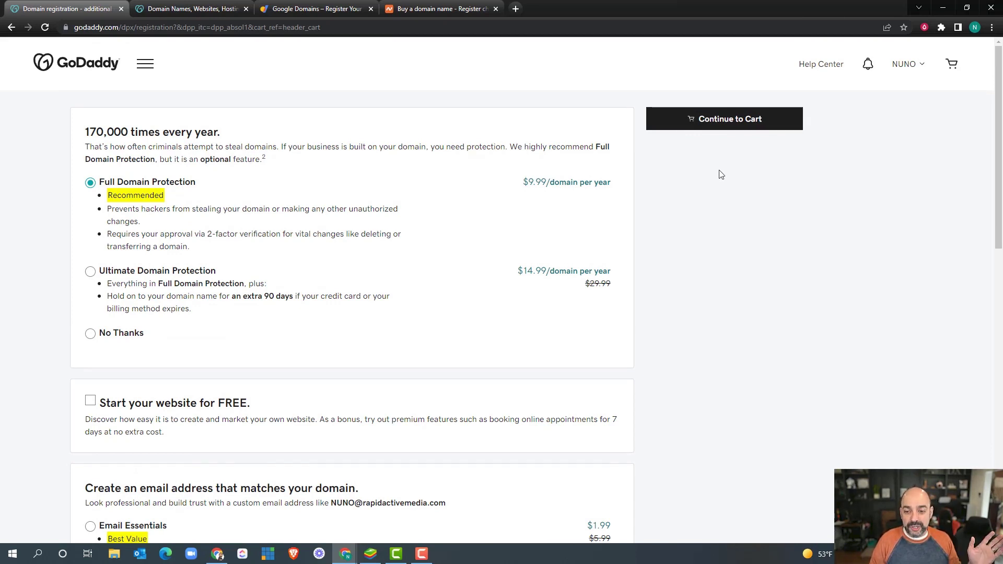
click(709, 122)
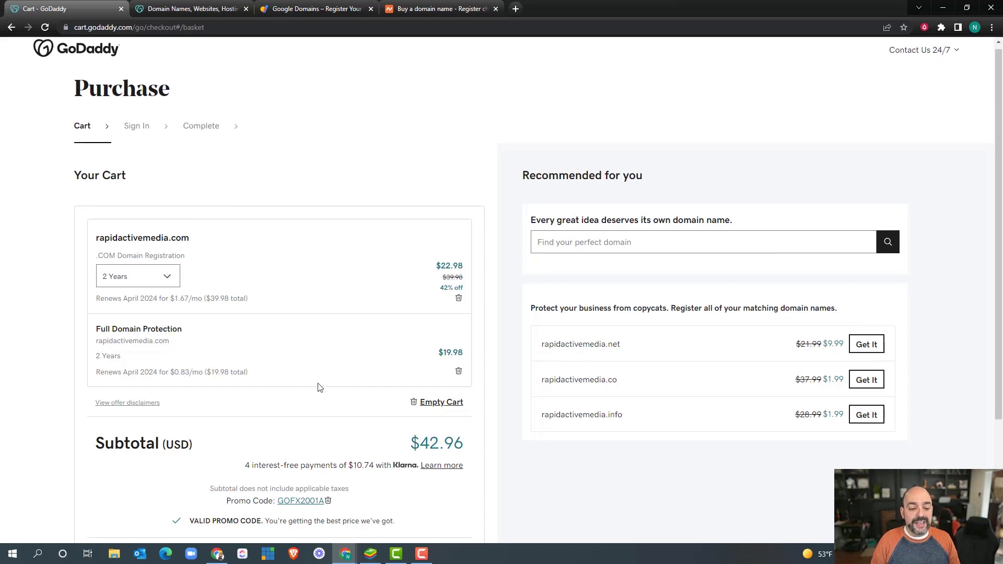
Step: Review the cart: rapidactivemedia.com for 2 years with Full Domain Protection, $42.96 subtotal
scroll(316, 389, down, 1)
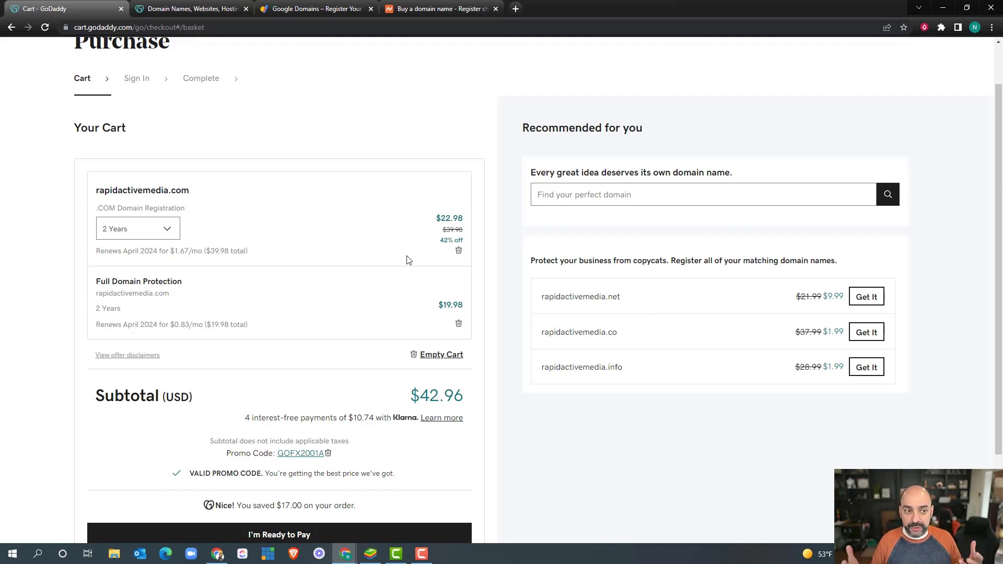
scroll(388, 220, down, 2)
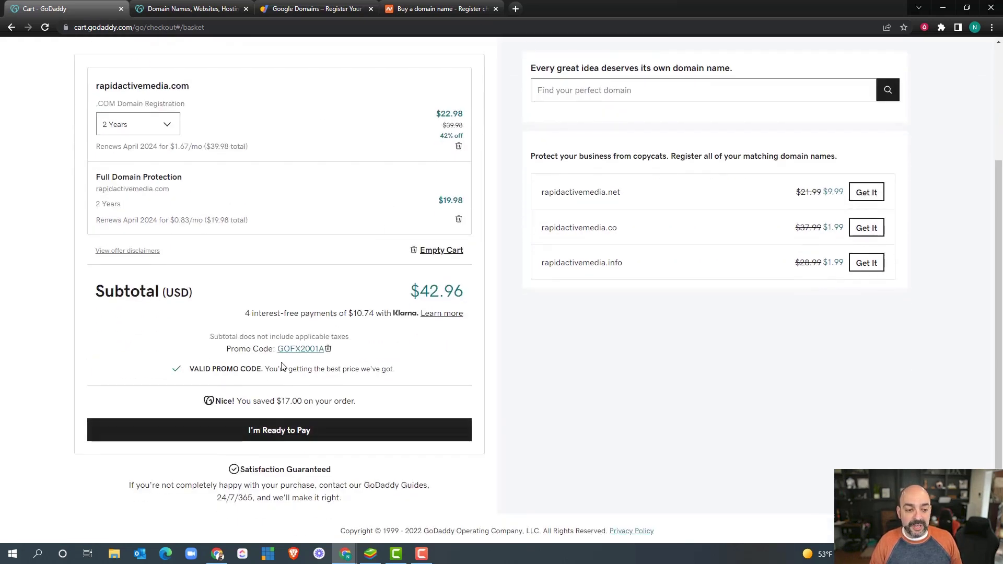
scroll(205, 304, up, 1)
scroll(205, 304, up, 1)
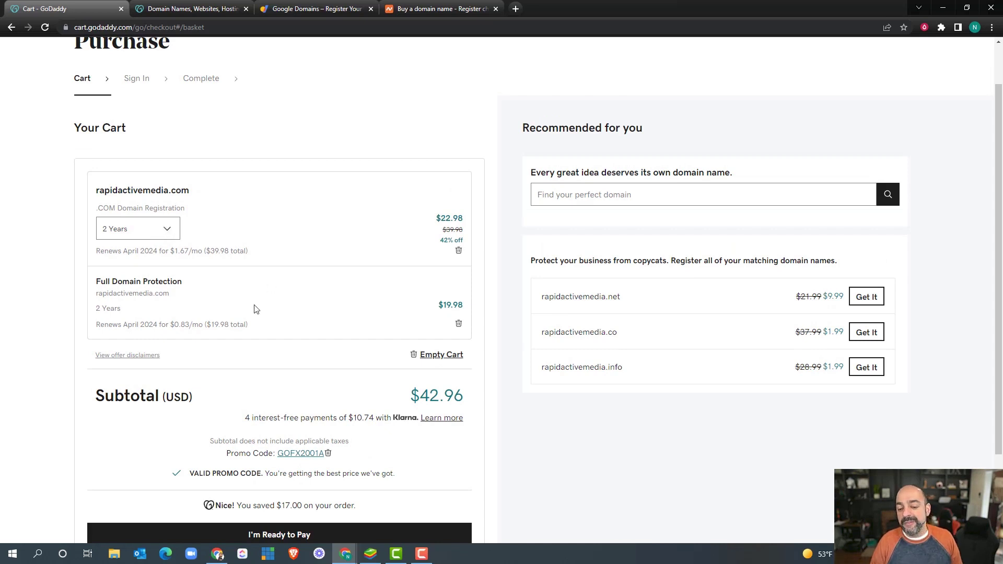
click(168, 233)
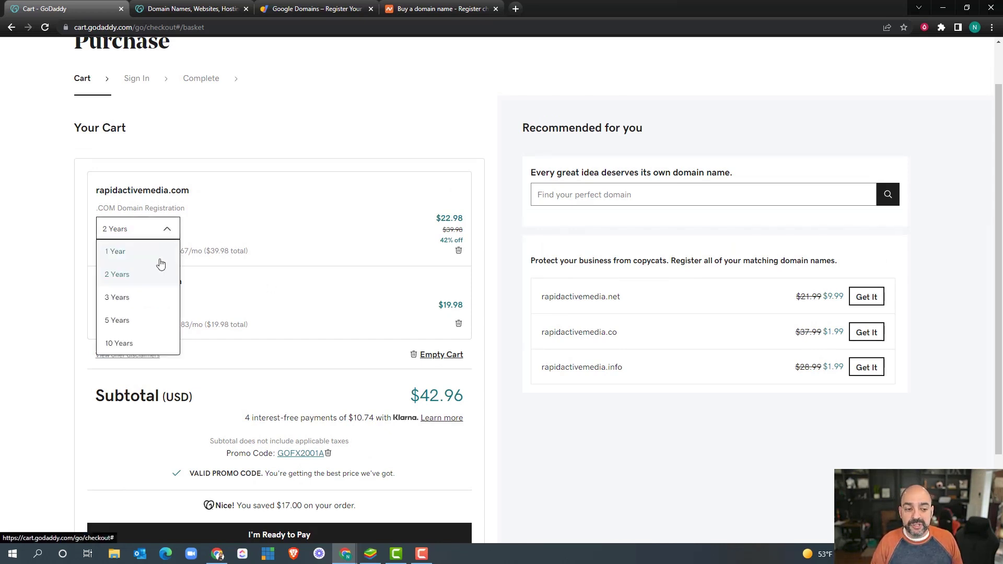
click(157, 252)
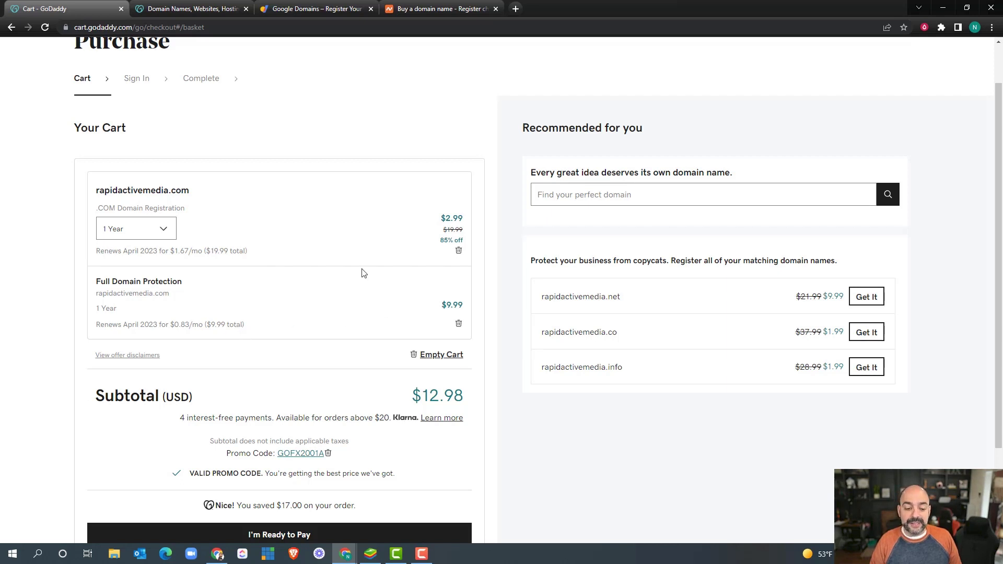
scroll(361, 274, down, 1)
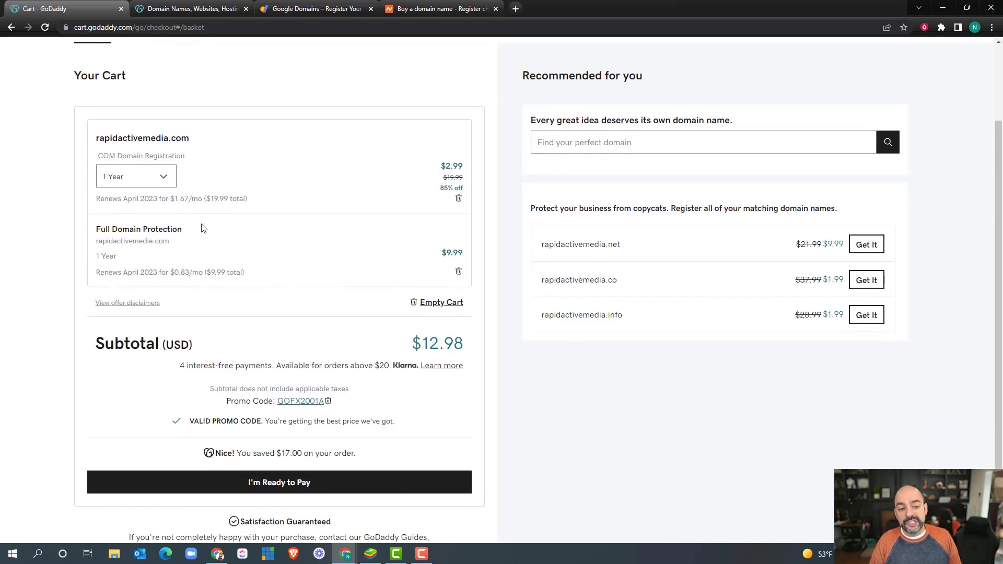
click(162, 178)
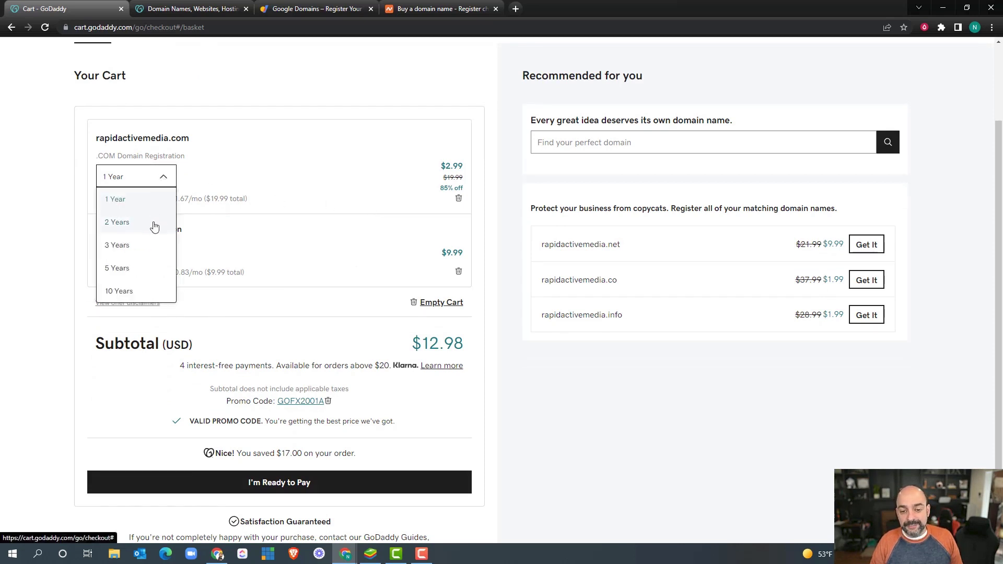
click(153, 220)
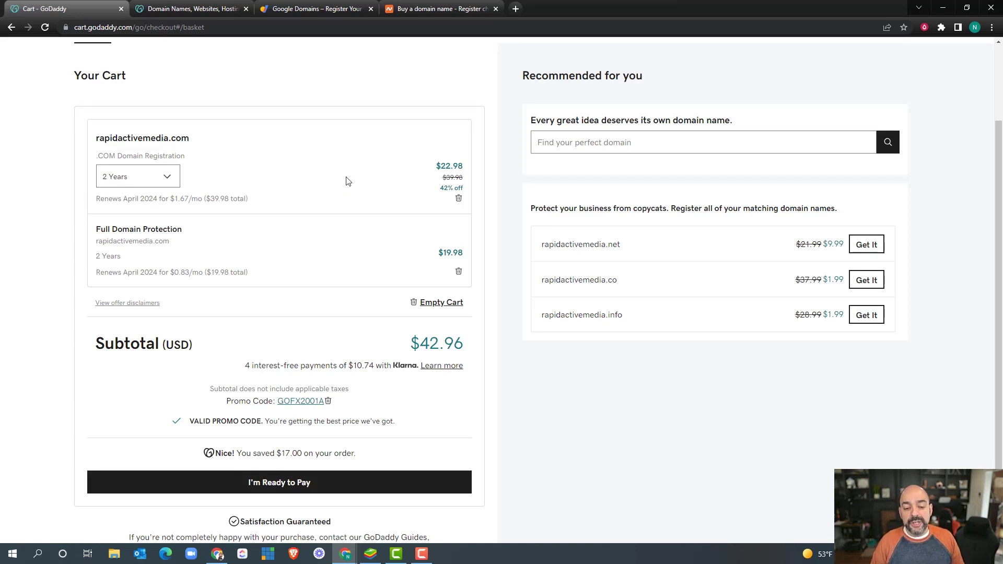
scroll(378, 193, down, 1)
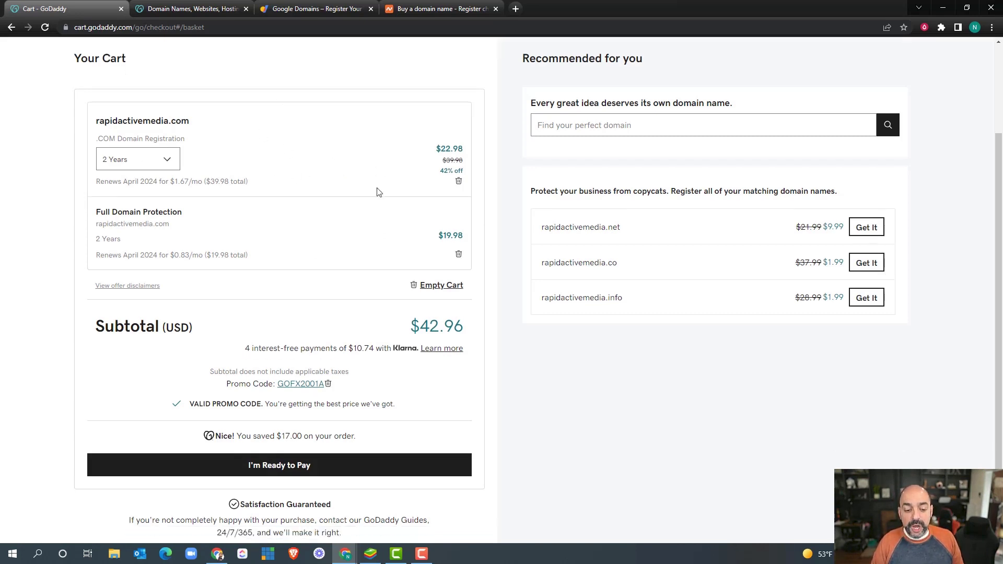
scroll(378, 192, down, 1)
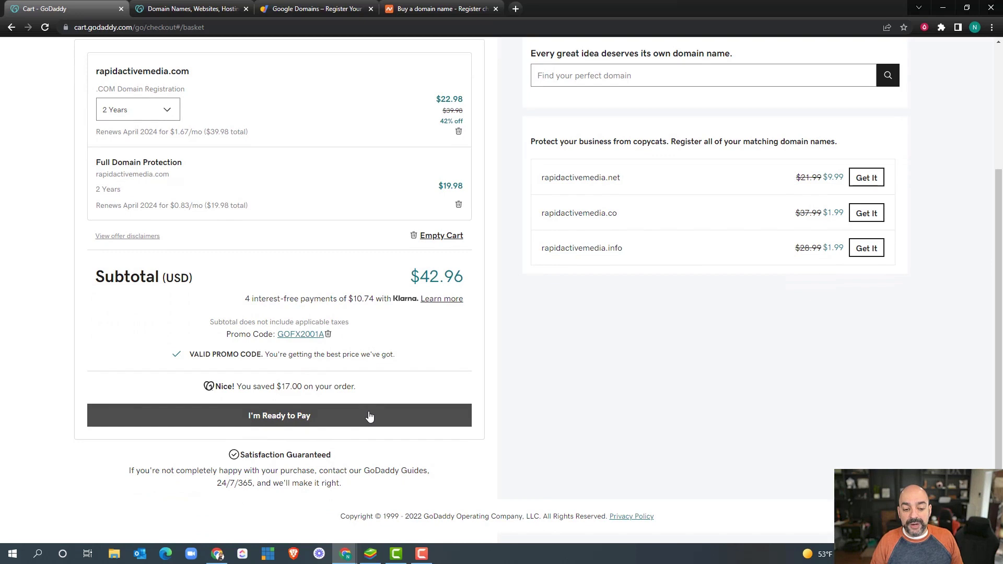
scroll(369, 416, up, 3)
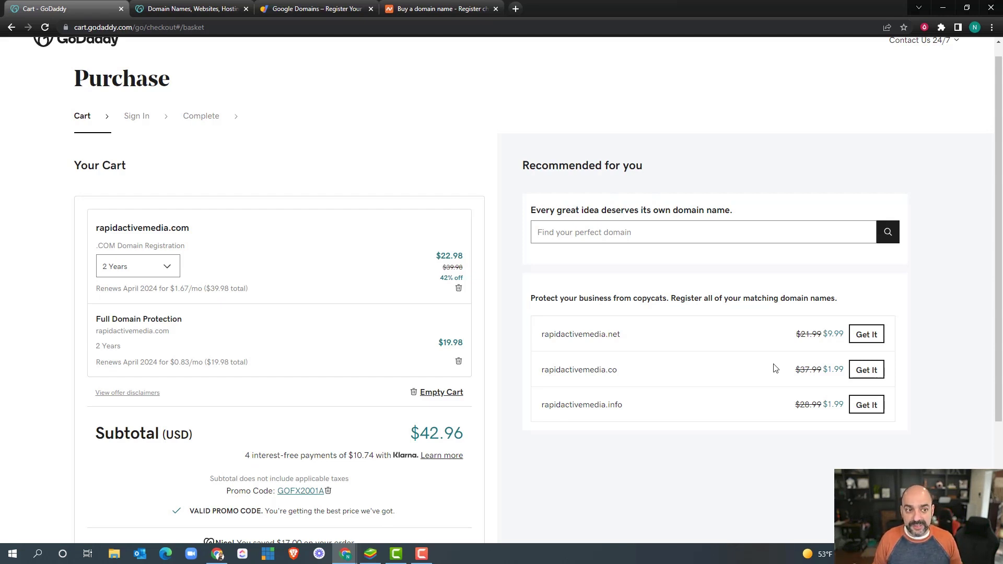
scroll(323, 371, down, 3)
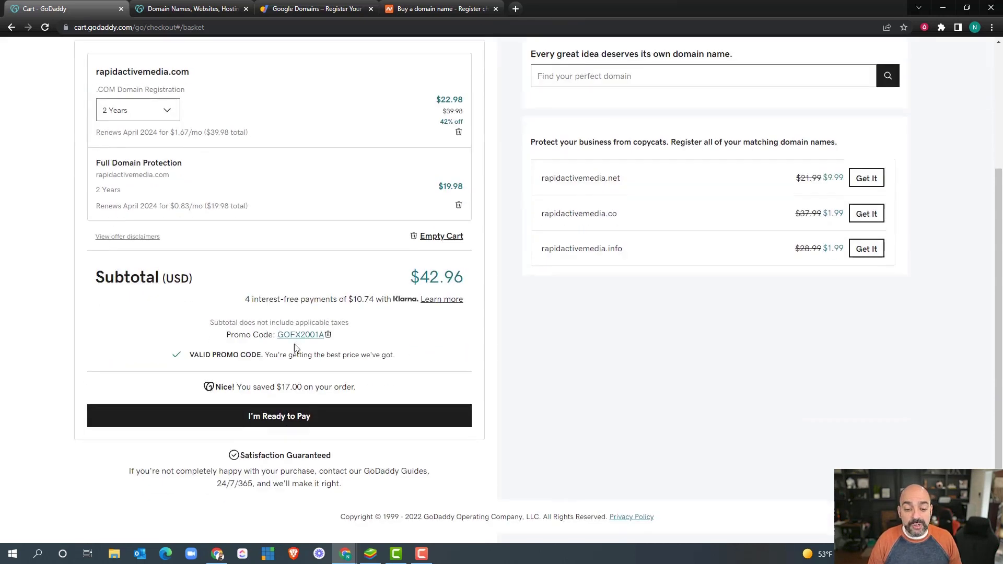
click(350, 420)
Step: Place the $43.32 order for rapidactivemedia.com and move past the order confirmation
key(Escape)
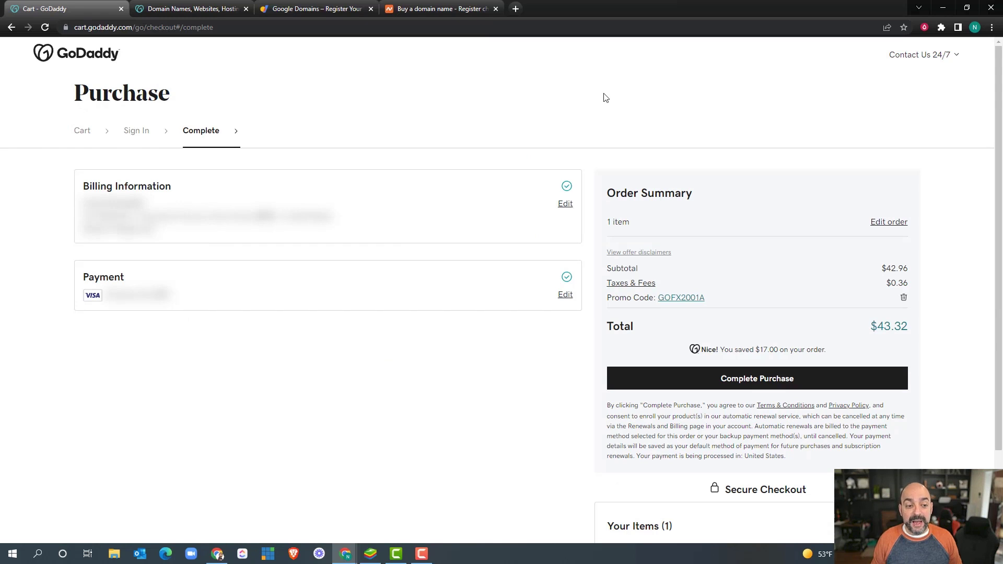
click(770, 377)
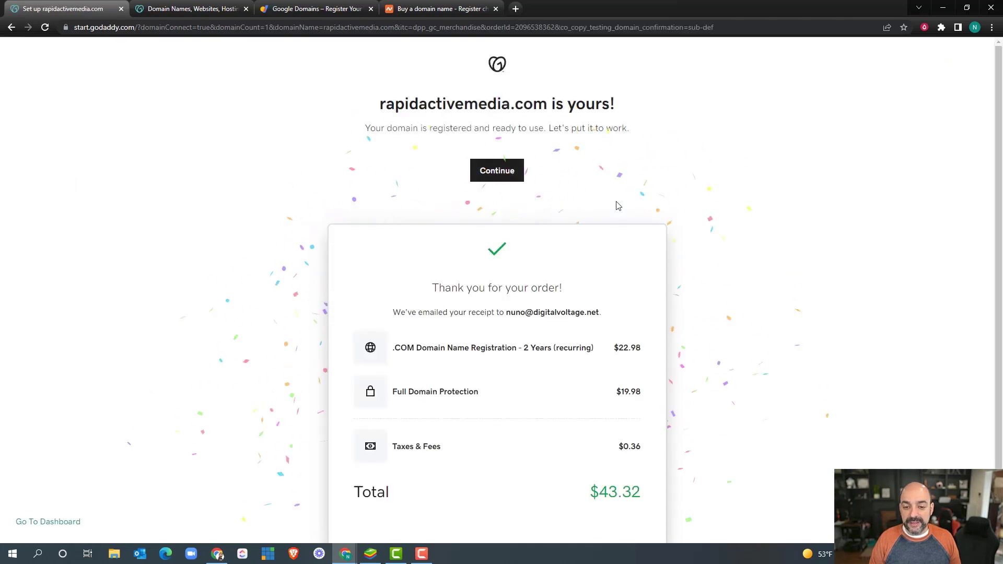
click(502, 173)
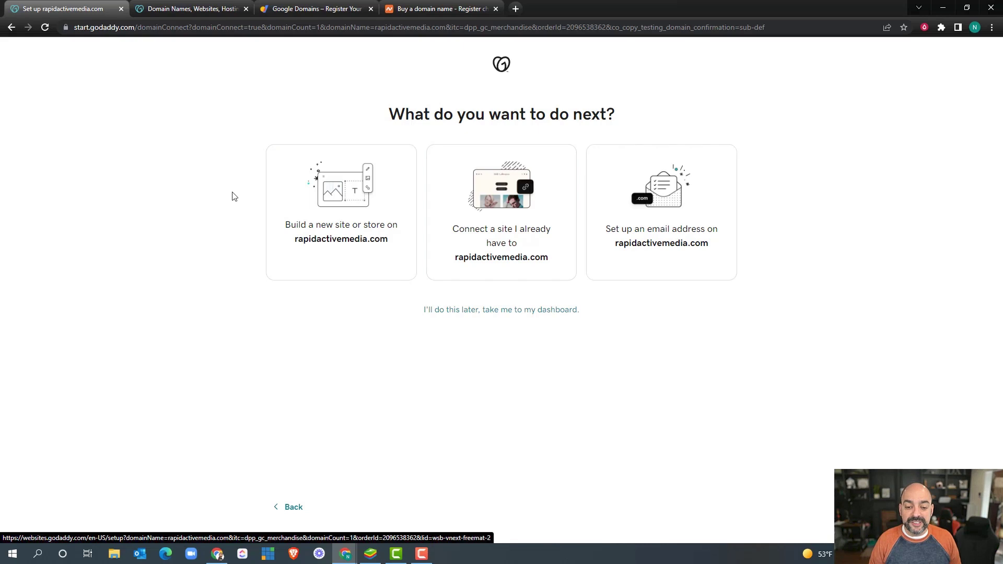
Step: Skip setup for the dashboard, locate rapidactivemedia.com under Domains, and dismiss the feedback survey
click(470, 310)
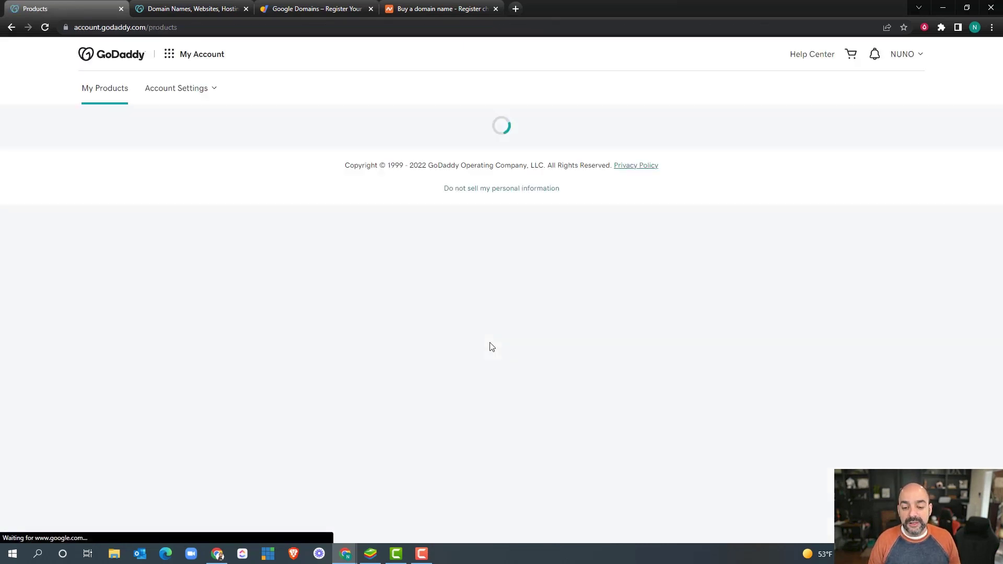
scroll(336, 265, down, 2)
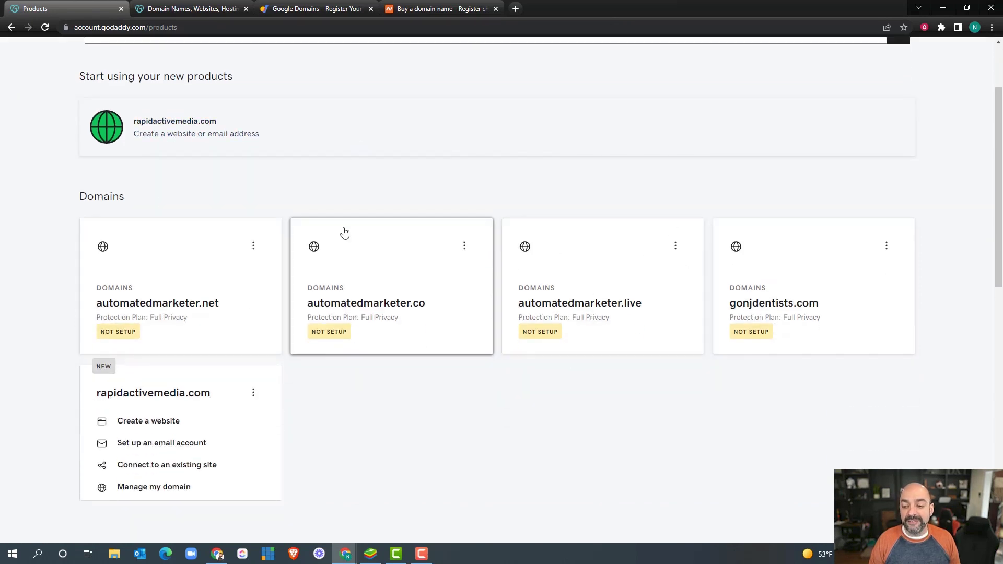
scroll(342, 230, up, 1)
scroll(345, 219, down, 3)
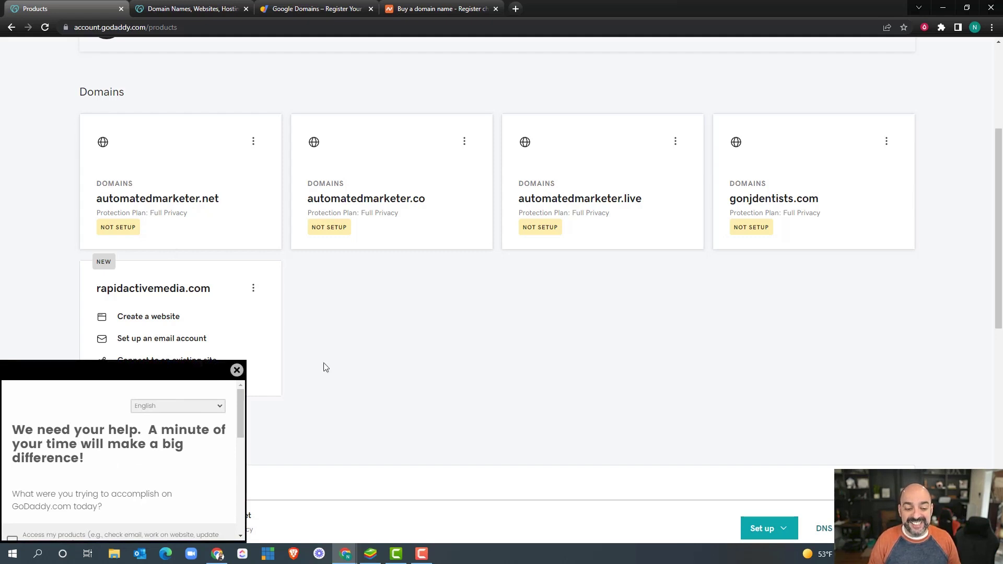
click(237, 370)
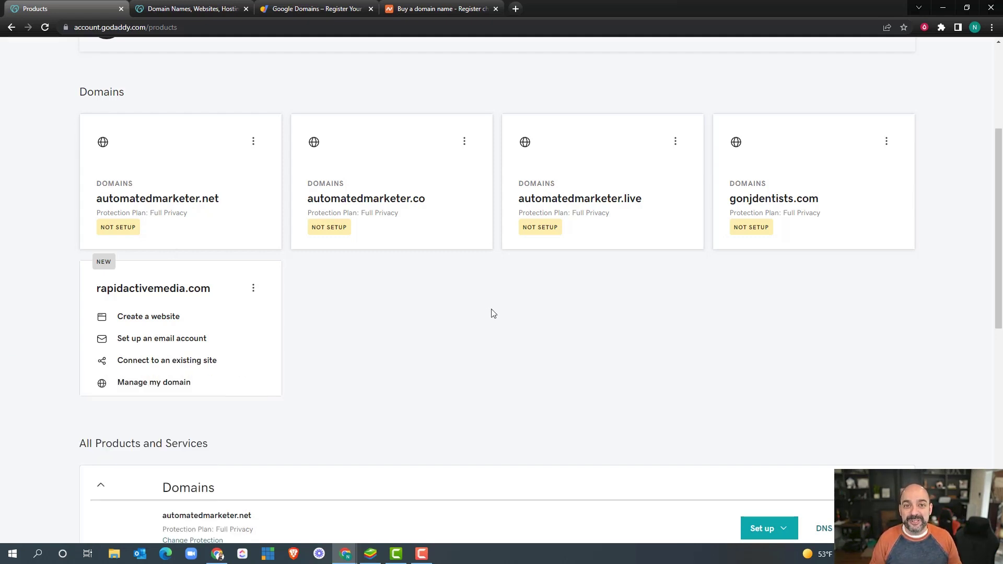